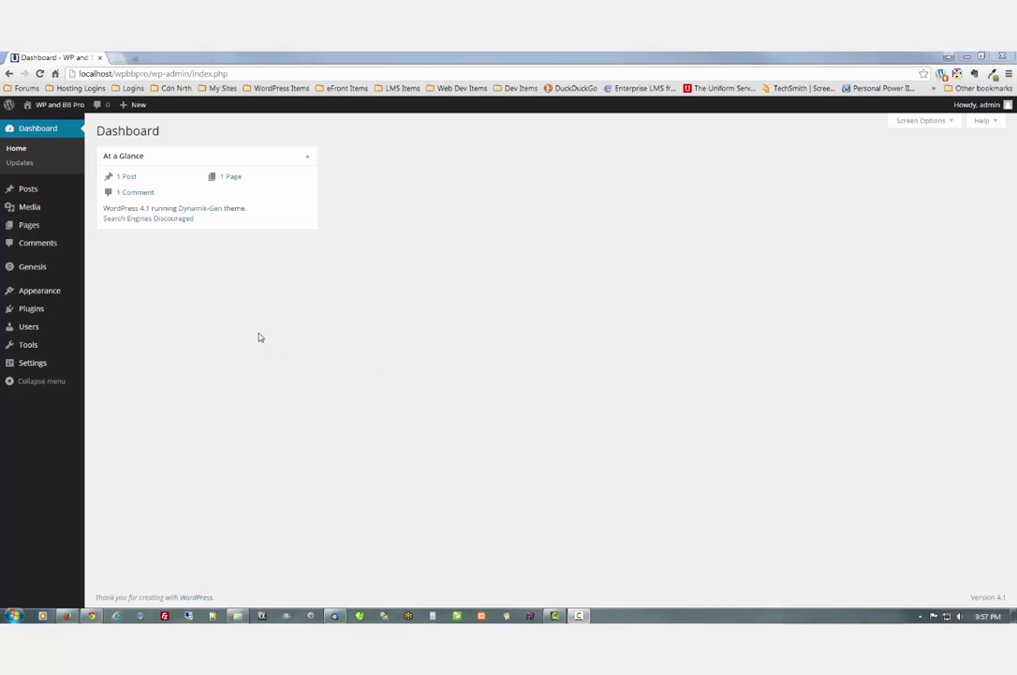
Step: Review the installed themes and plugins, then return to the dashboard
{"action": "mouse_move", "coordinate": [45, 291]}
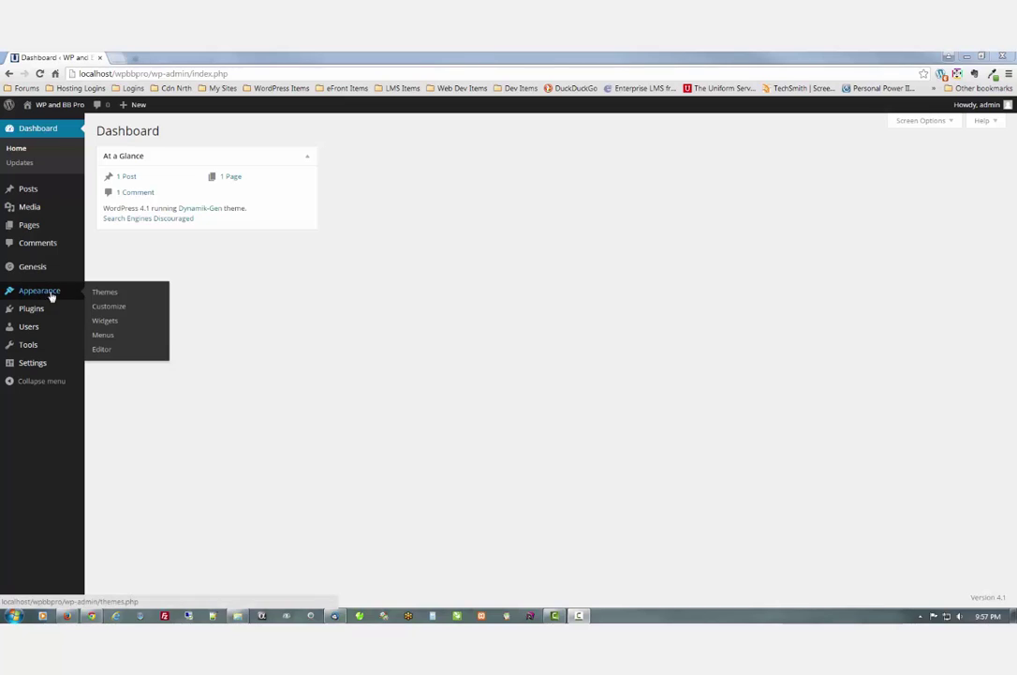
{"action": "left_click", "coordinate": [112, 292]}
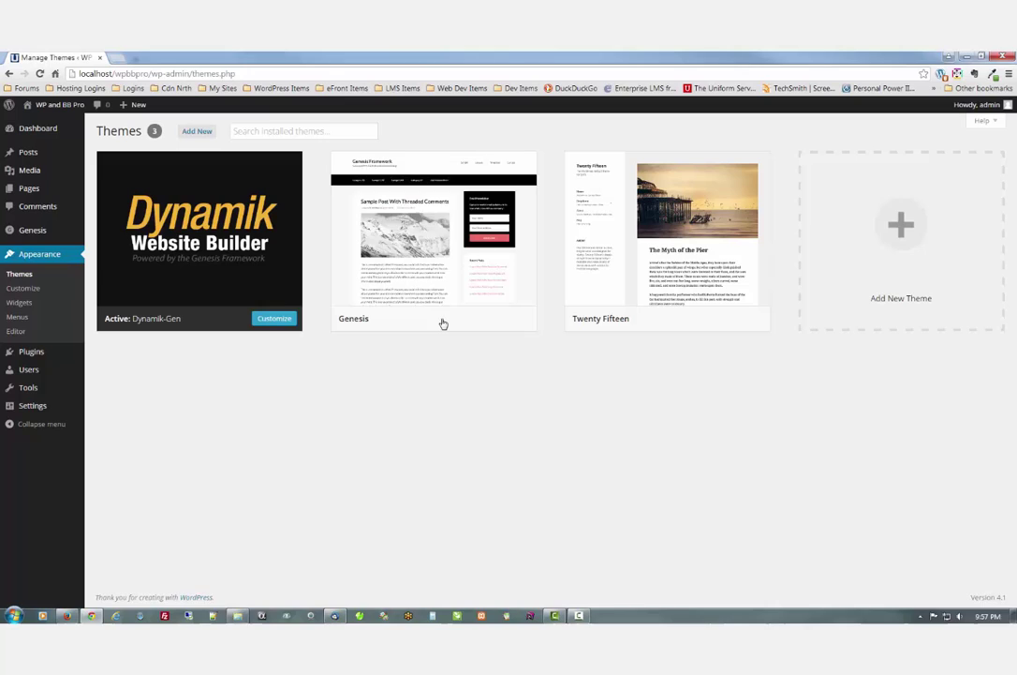
{"action": "mouse_move", "coordinate": [444, 314]}
{"action": "mouse_move", "coordinate": [187, 291]}
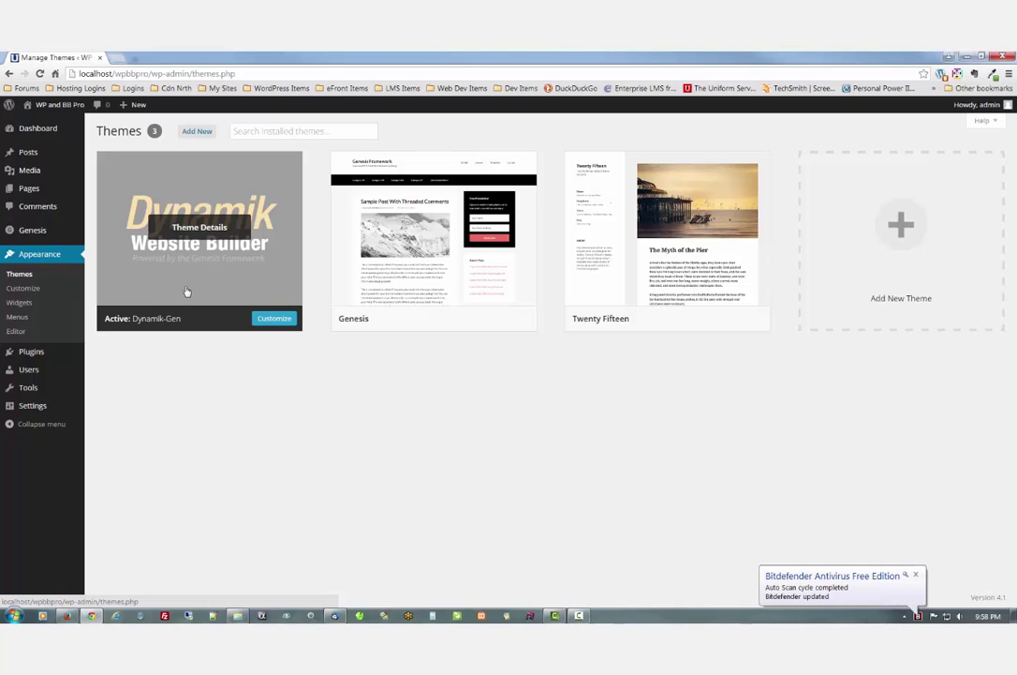
{"action": "left_click", "coordinate": [32, 352]}
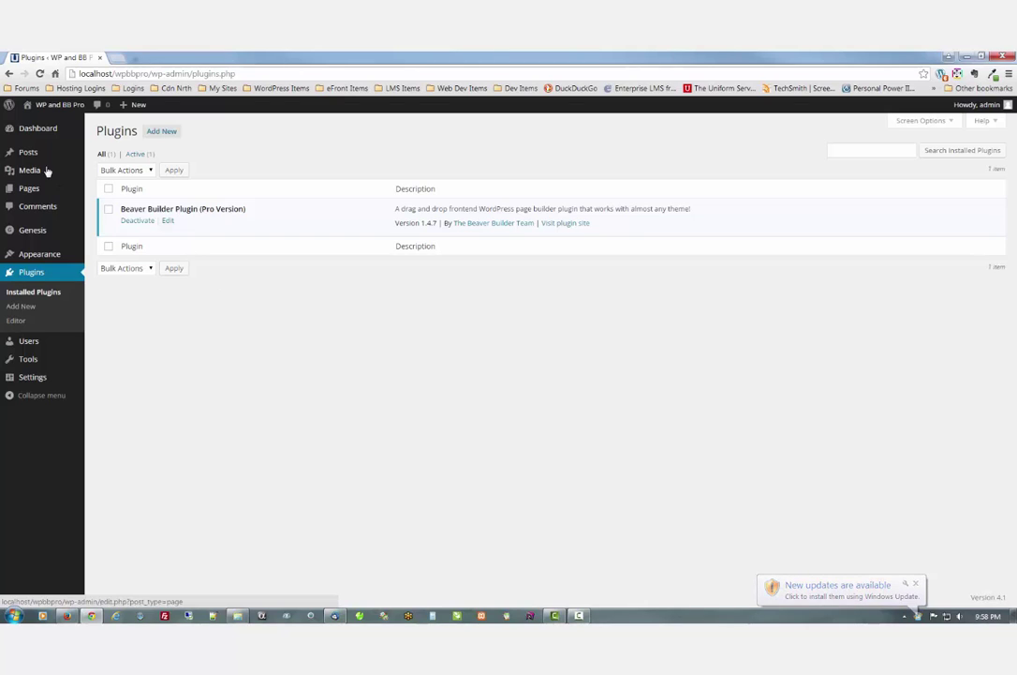
{"action": "left_click", "coordinate": [35, 130]}
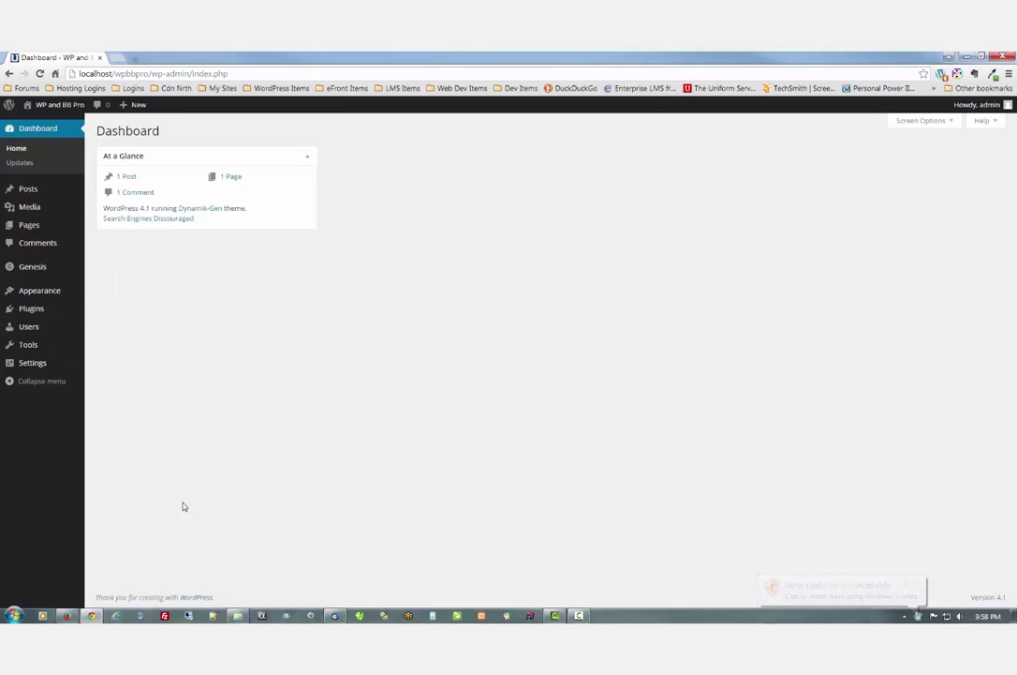
Step: Check the live site in the other browser, then return to the WordPress admin
{"action": "left_click", "coordinate": [66, 619]}
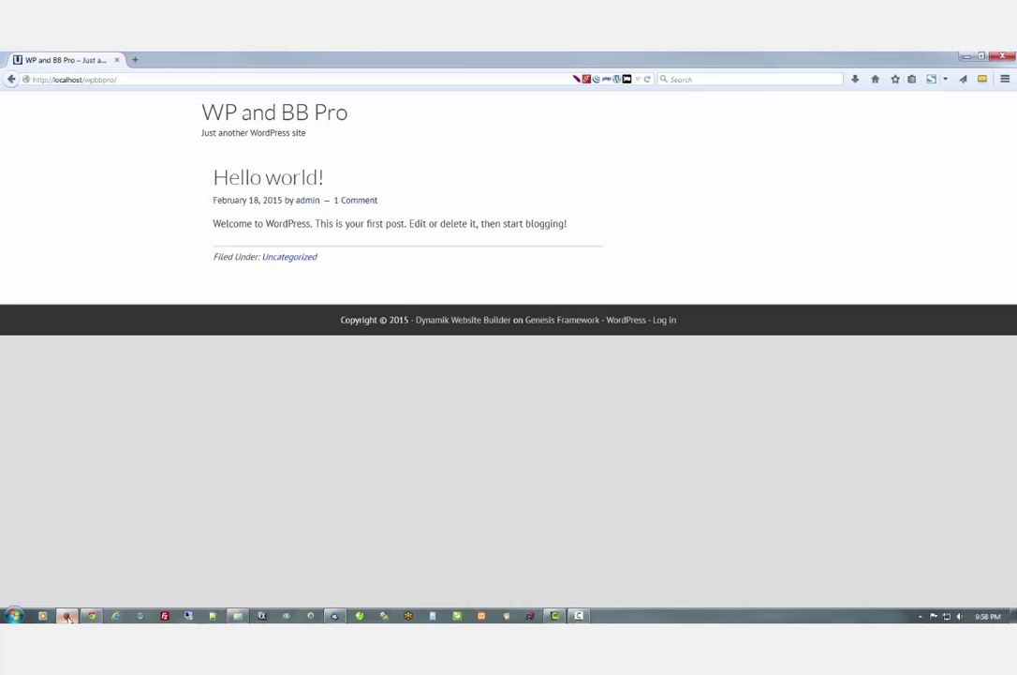
{"action": "mouse_move", "coordinate": [86, 620]}
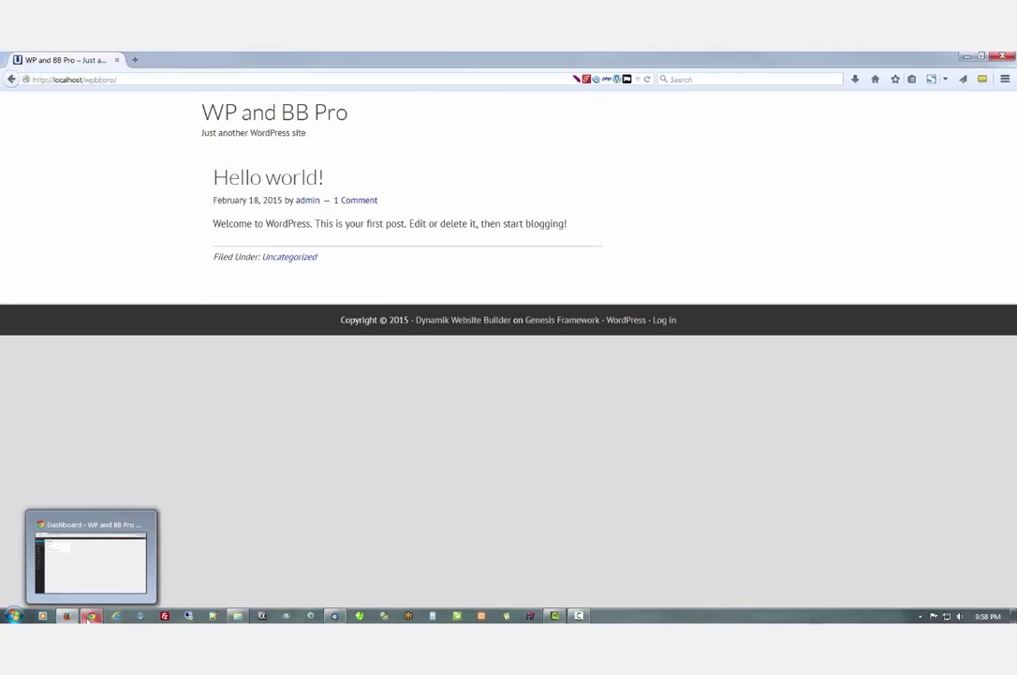
{"action": "left_click", "coordinate": [74, 524]}
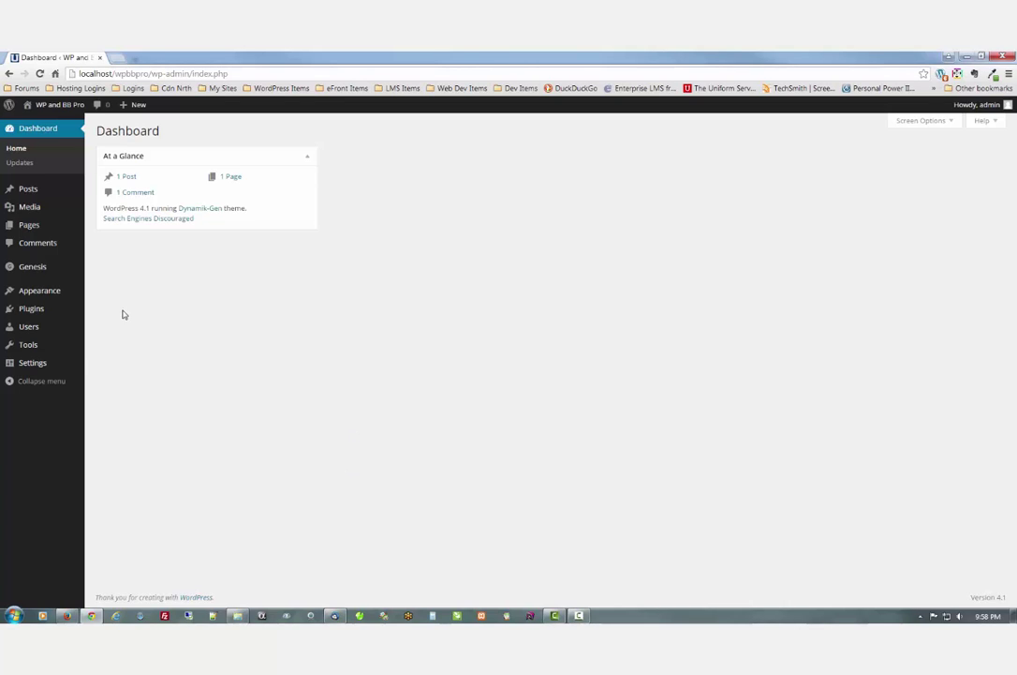
Step: Create a new navigation menu named 'MainMenu'
{"action": "mouse_move", "coordinate": [42, 291]}
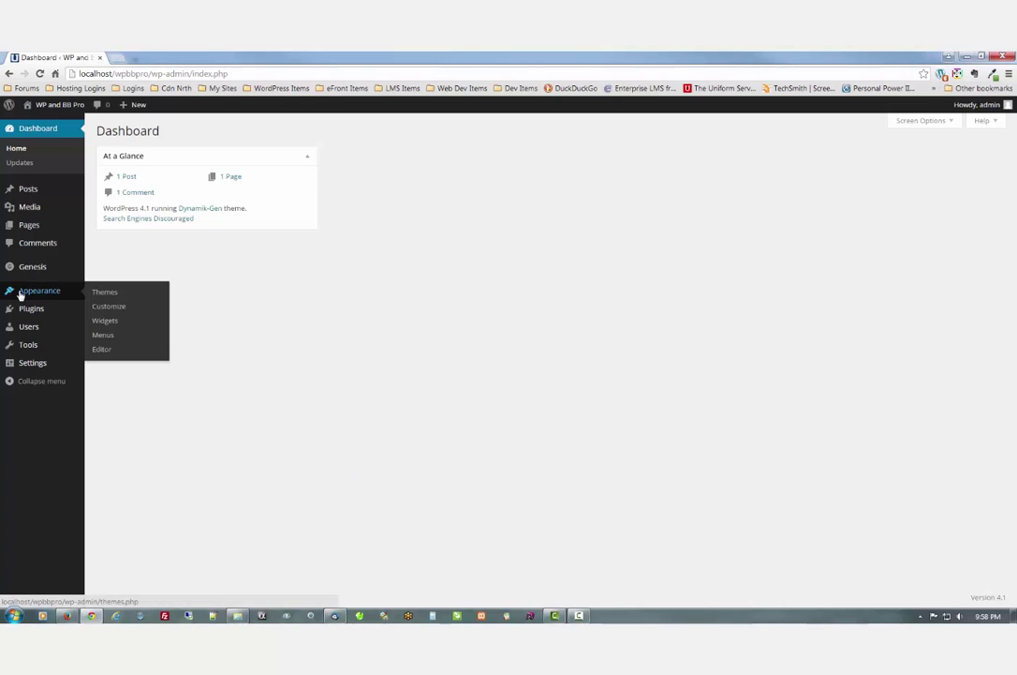
{"action": "left_click", "coordinate": [103, 335]}
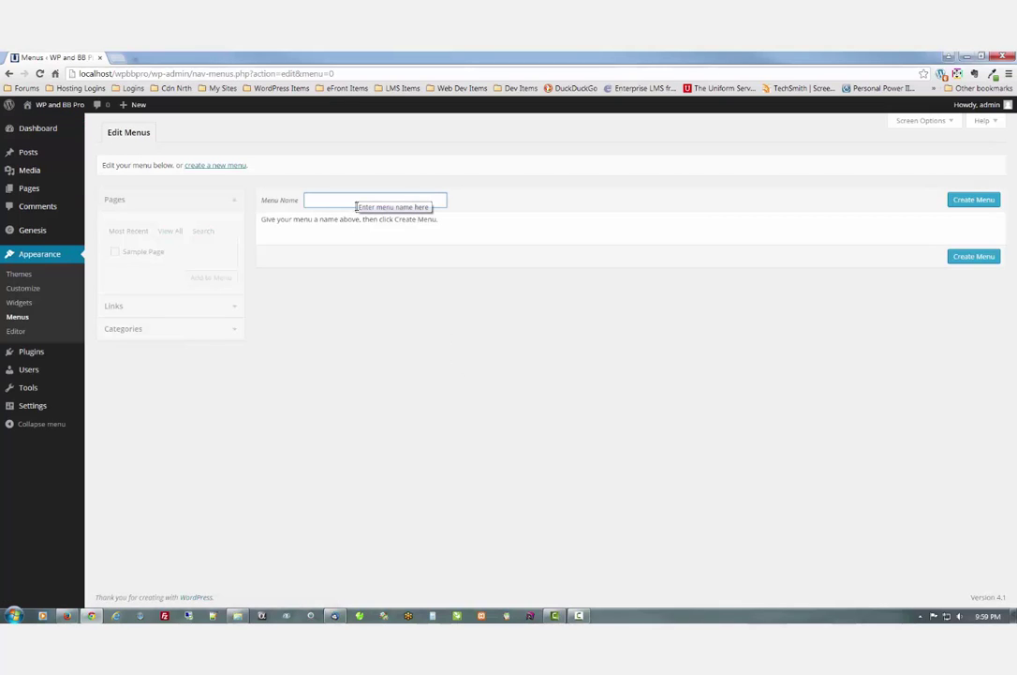
{"action": "type", "text": "MainMenu"}
{"action": "left_click", "coordinate": [954, 201]}
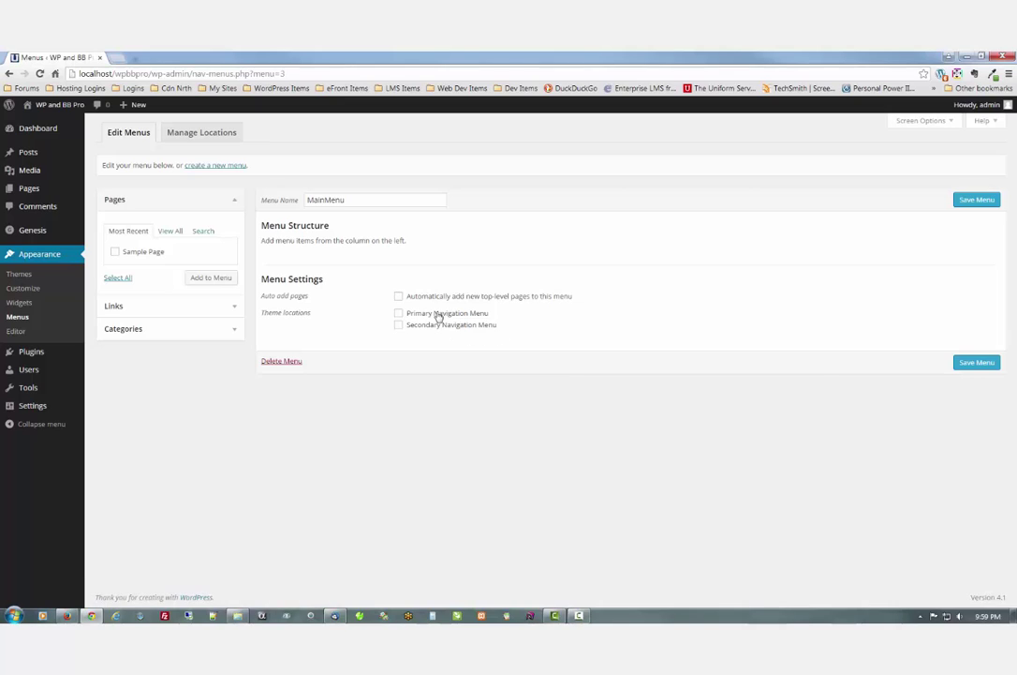
Step: Assign MainMenu to Primary Navigation, enable auto-add pages, add Sample Page, and save
{"action": "left_click", "coordinate": [438, 316]}
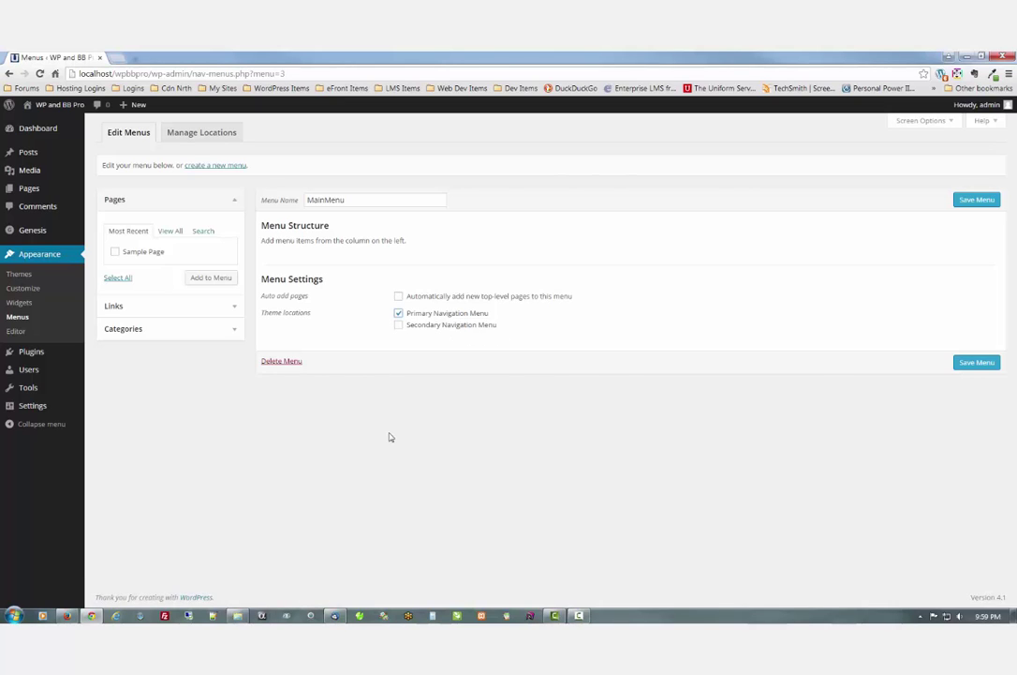
{"action": "left_click", "coordinate": [399, 296]}
{"action": "left_click", "coordinate": [115, 252]}
{"action": "left_click", "coordinate": [202, 278]}
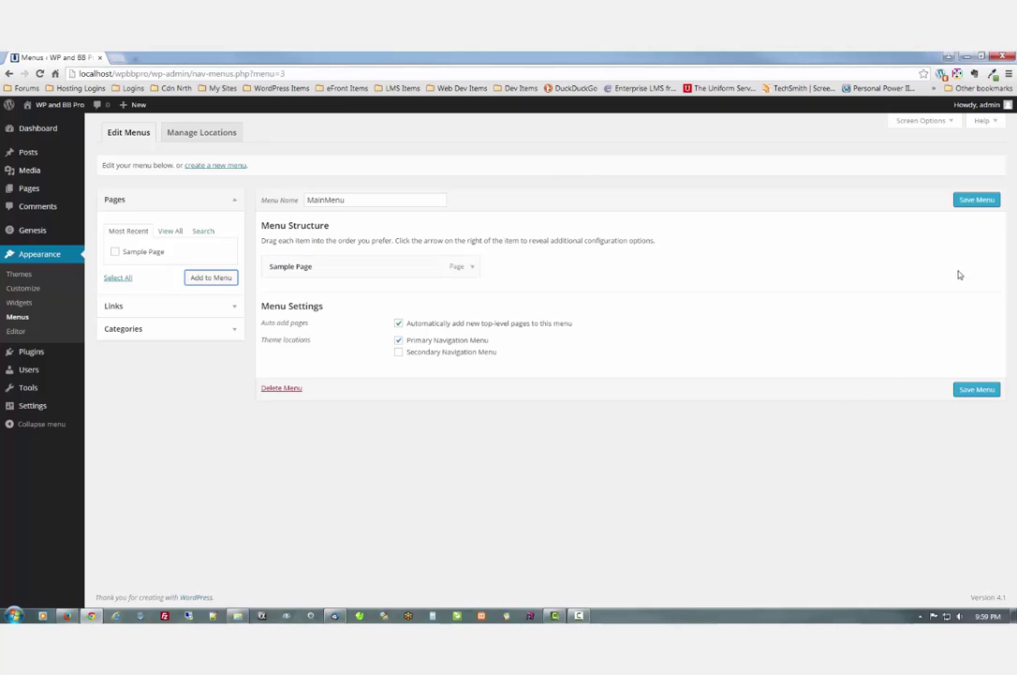
{"action": "left_click", "coordinate": [981, 200]}
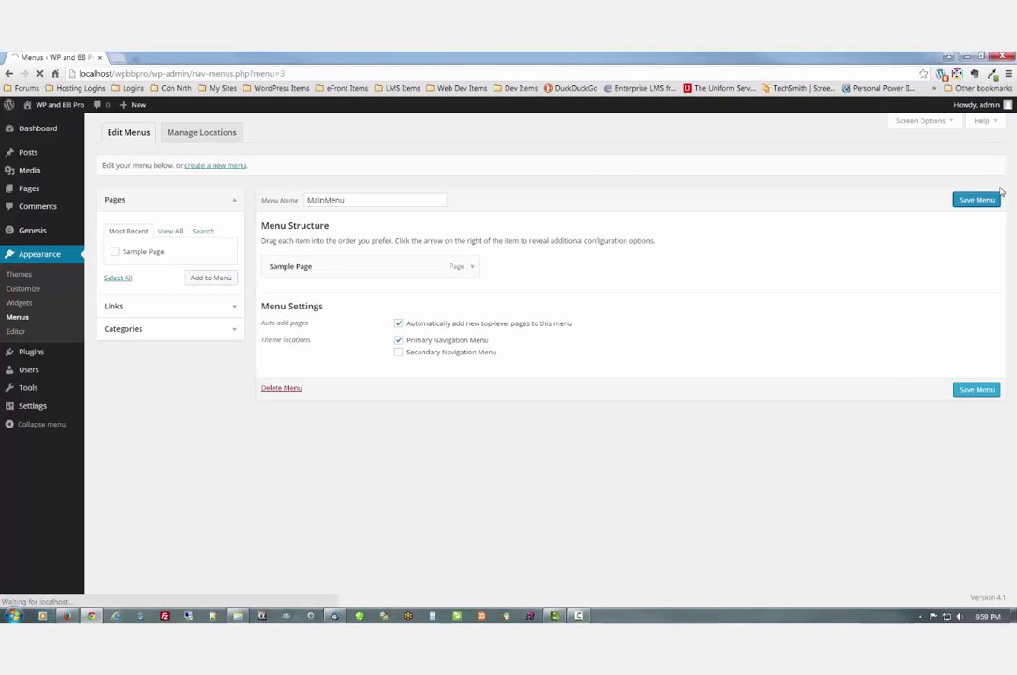
Step: Reload the live site, follow its new Sample Page link and return home, then go back to admin
{"action": "left_click", "coordinate": [67, 615]}
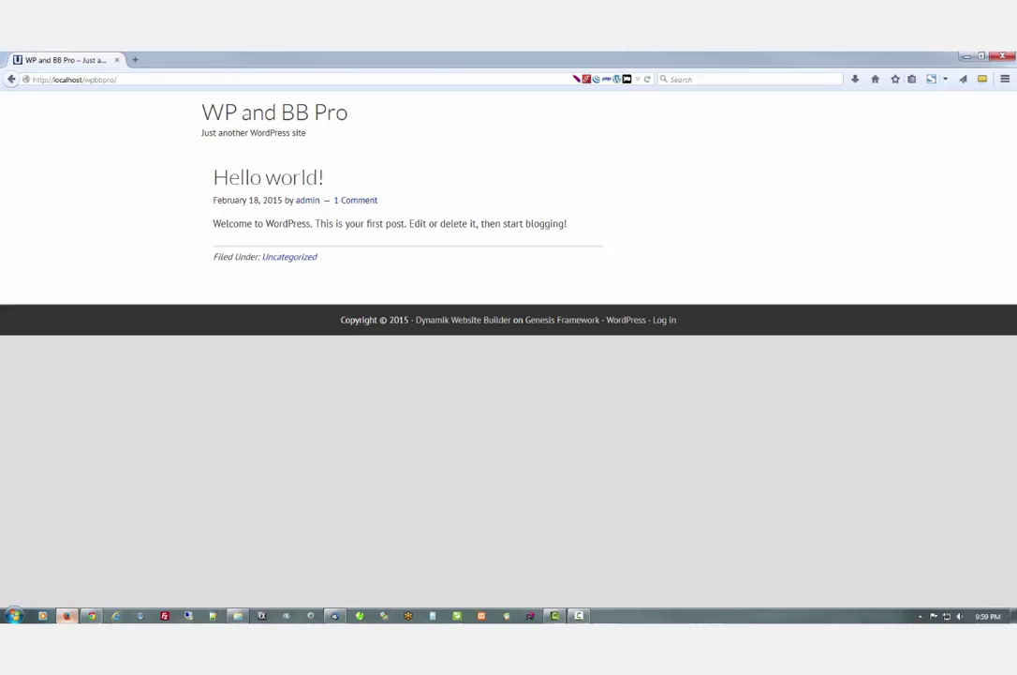
{"action": "left_click", "coordinate": [234, 110]}
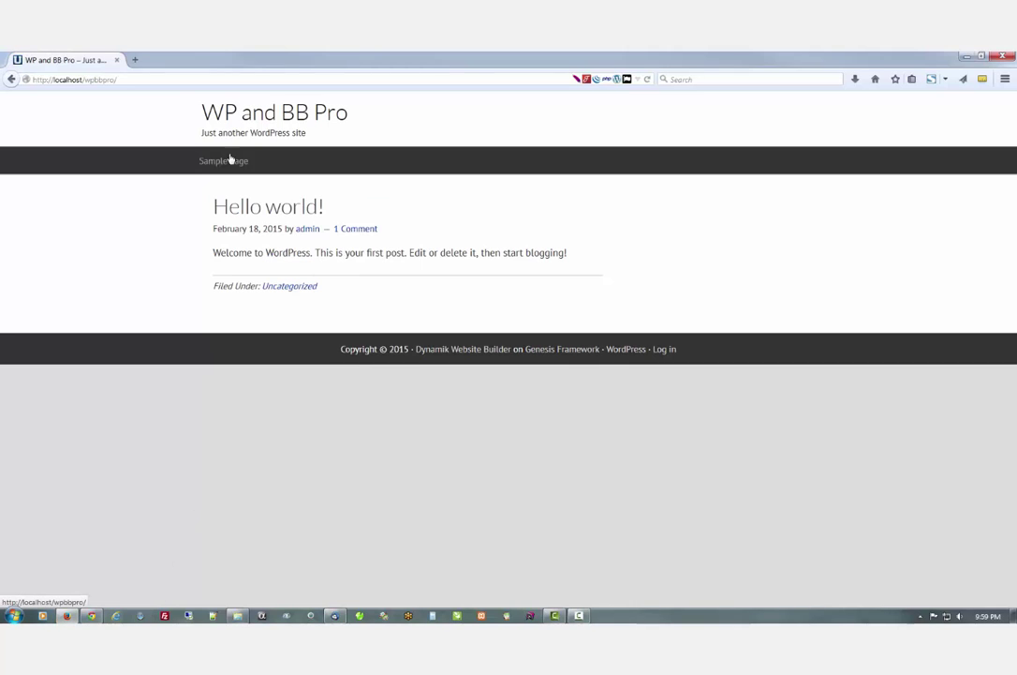
{"action": "left_click", "coordinate": [230, 160]}
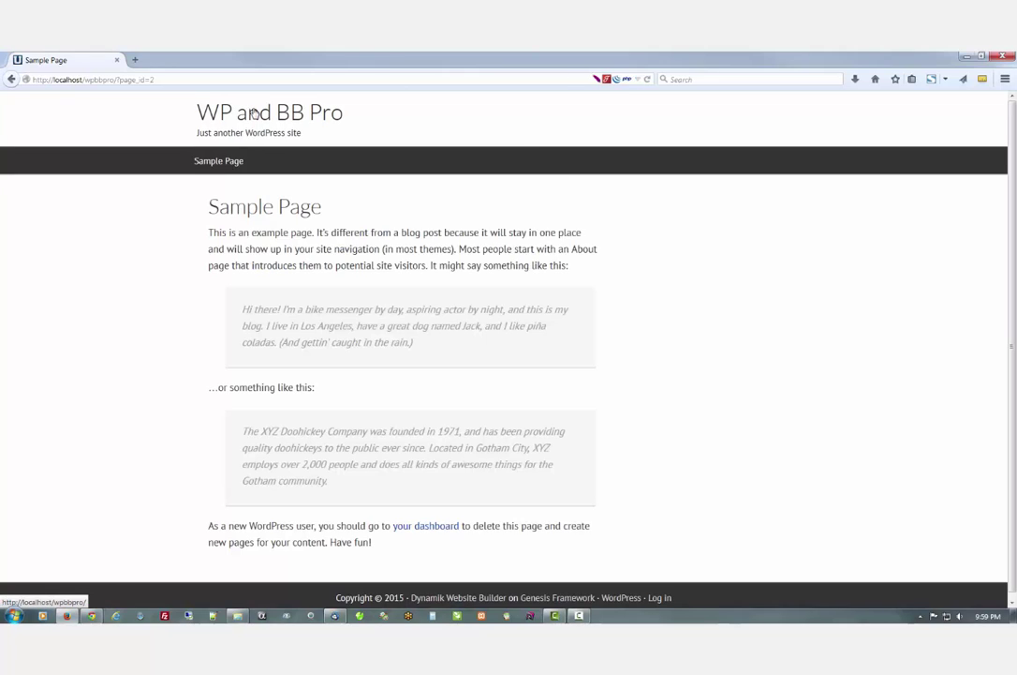
{"action": "left_click", "coordinate": [253, 112]}
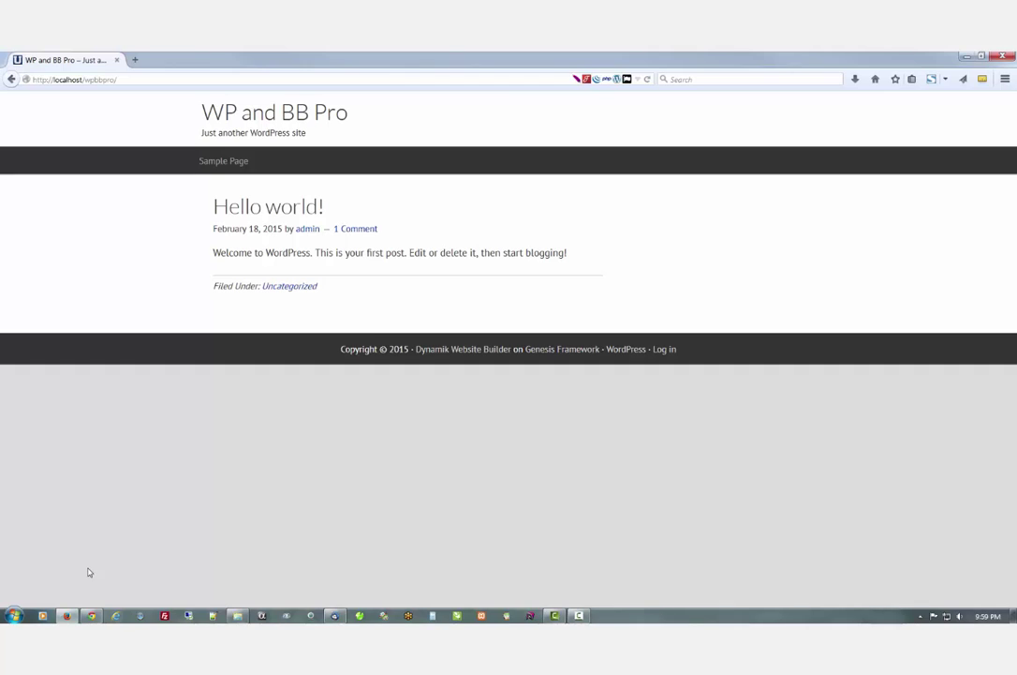
{"action": "mouse_move", "coordinate": [91, 617]}
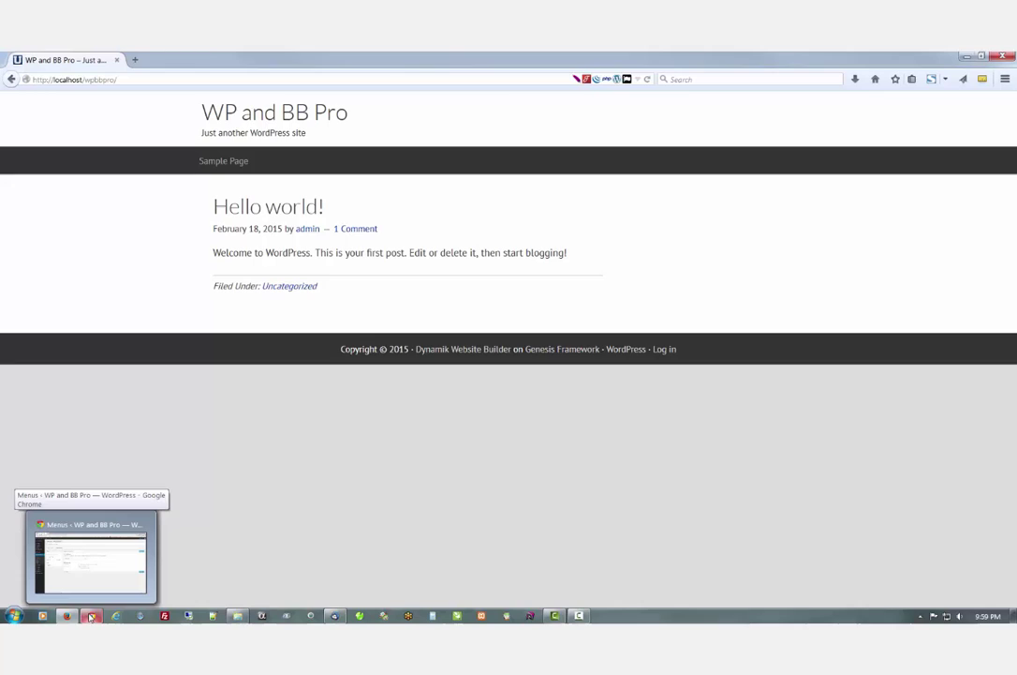
{"action": "left_click", "coordinate": [91, 617]}
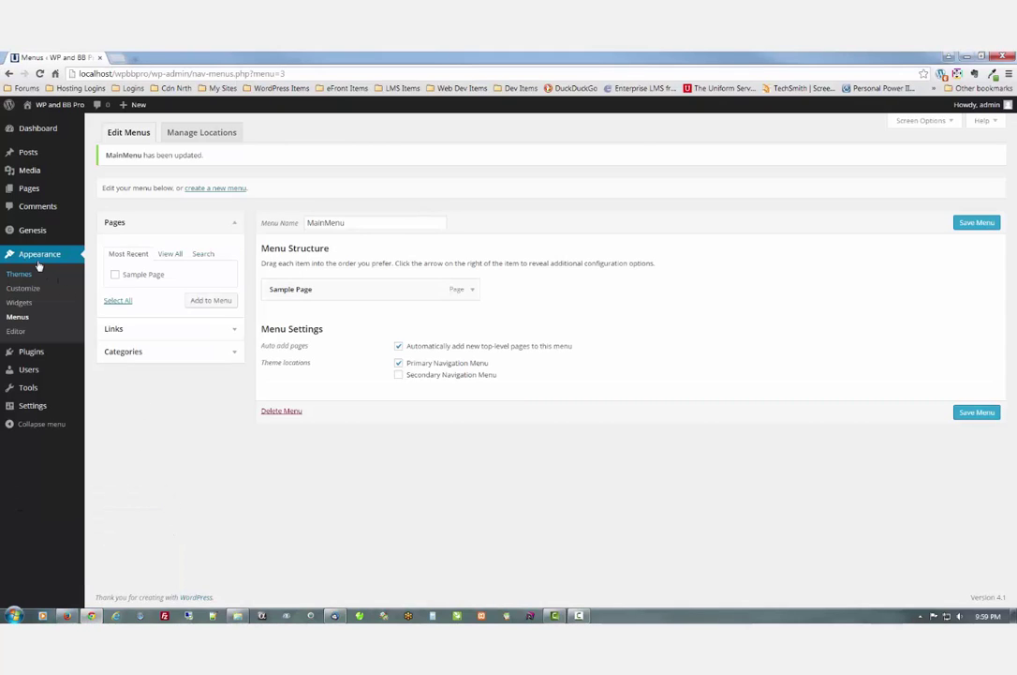
Step: Create a new page titled 'Home'
{"action": "mouse_move", "coordinate": [25, 187]}
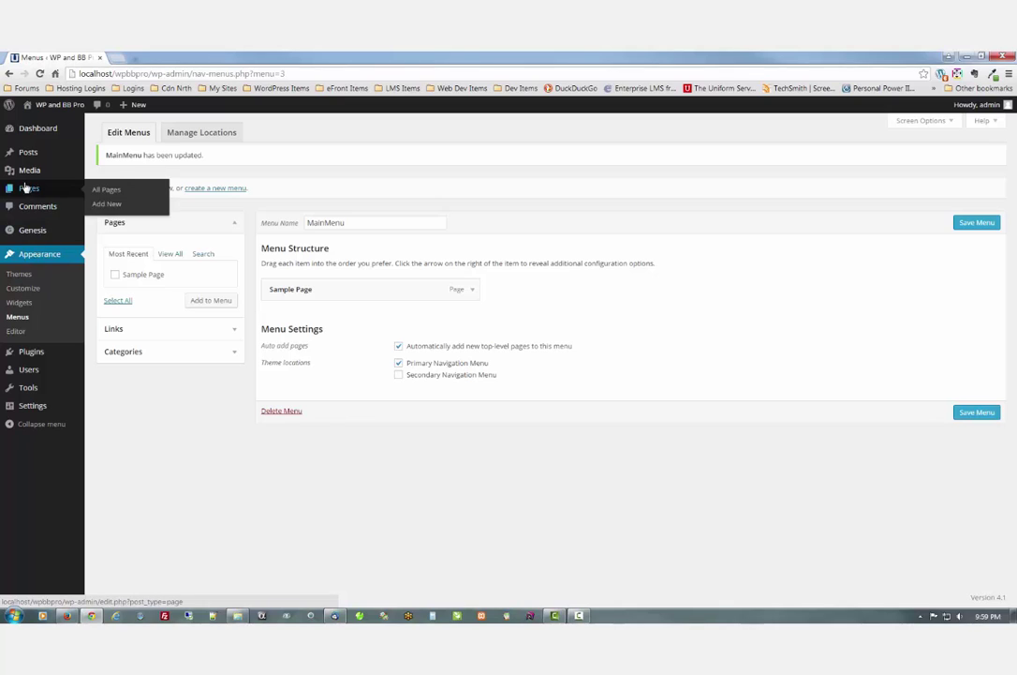
{"action": "left_click", "coordinate": [90, 190]}
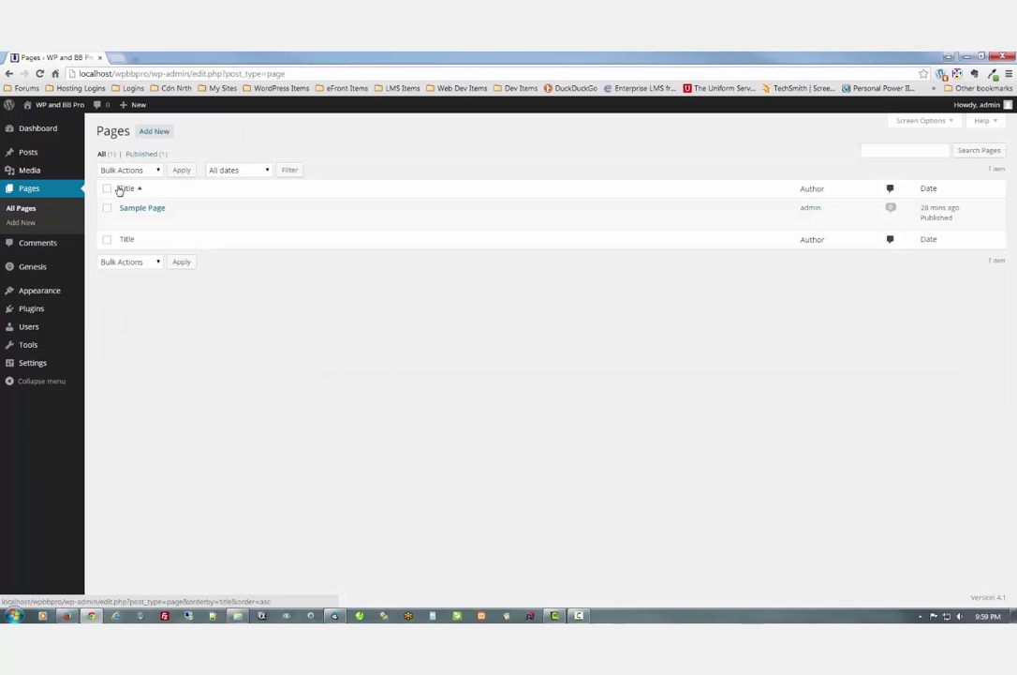
{"action": "left_click", "coordinate": [153, 132]}
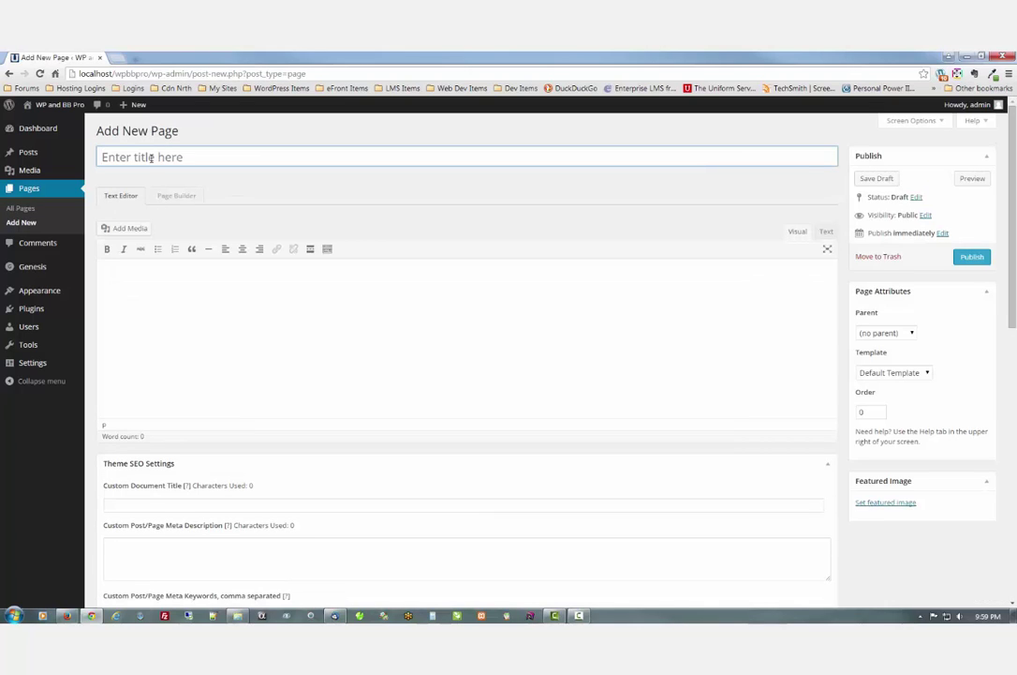
{"action": "left_click", "coordinate": [151, 157]}
{"action": "type", "text": "Home"}
{"action": "left_click", "coordinate": [261, 187]}
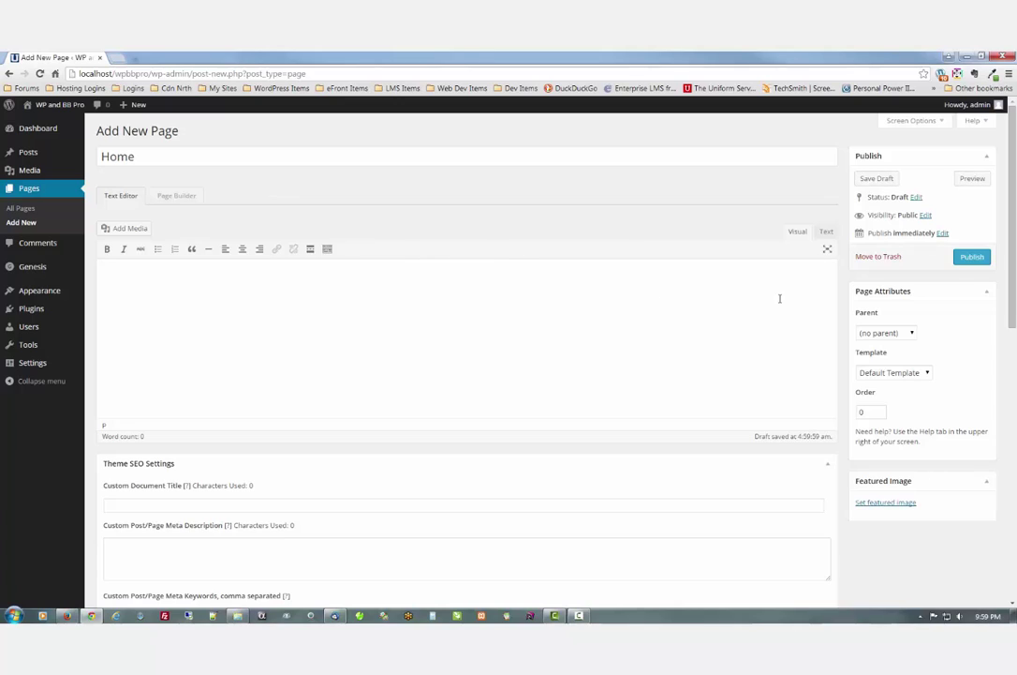
Step: Keep Default Template, choose the full-width layout, and publish the Home page
{"action": "left_click", "coordinate": [901, 373]}
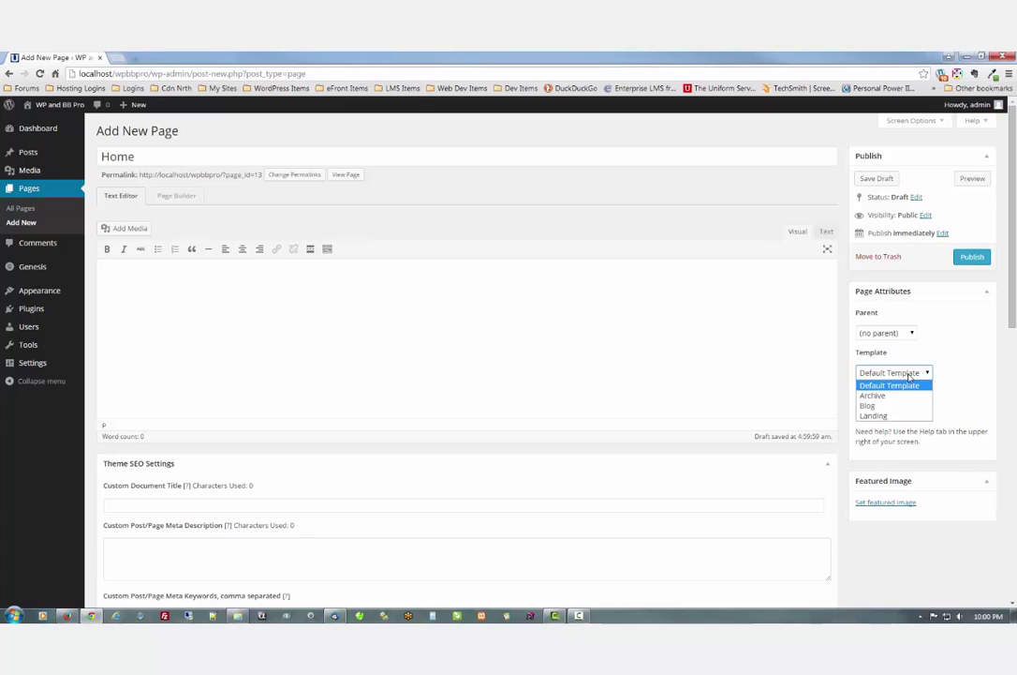
{"action": "left_click", "coordinate": [908, 375]}
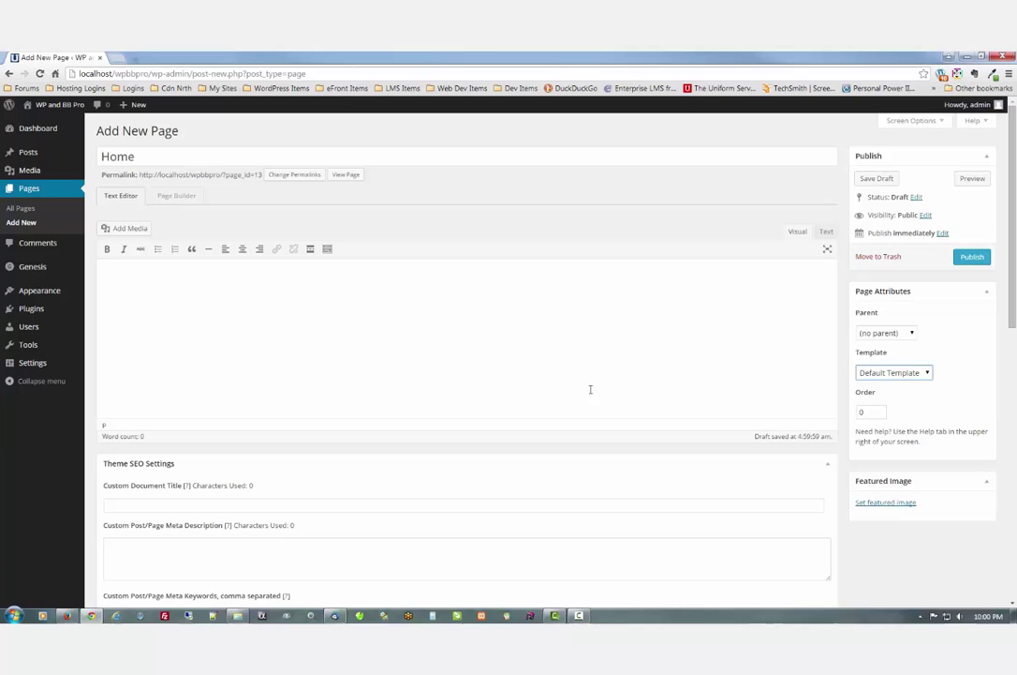
{"action": "scroll", "coordinate": [572, 375], "scroll_direction": "down", "scroll_amount": 6}
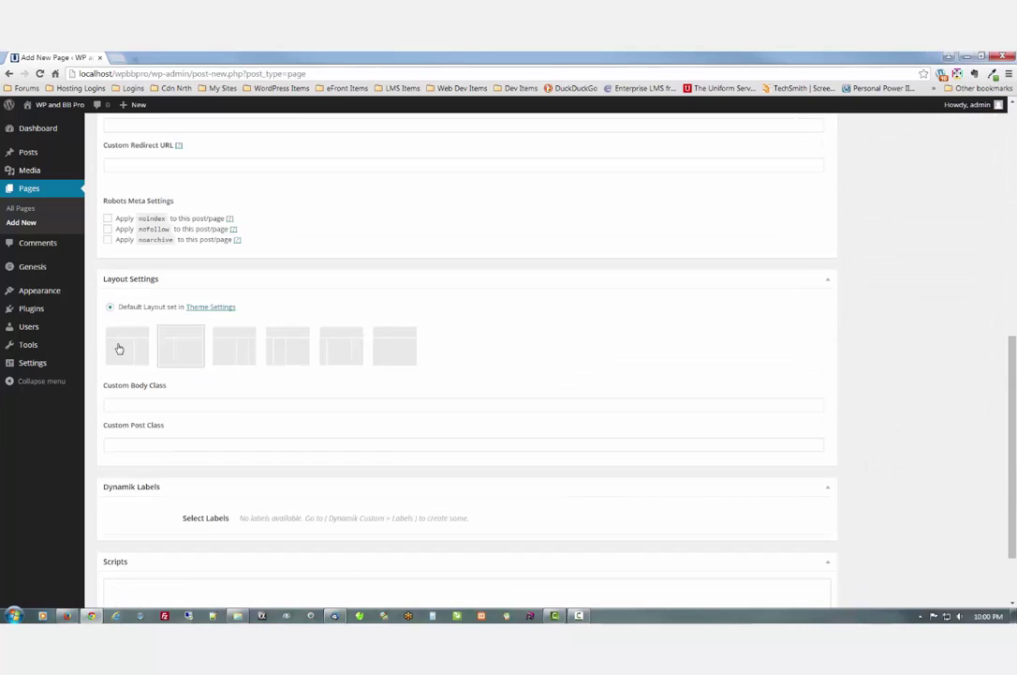
{"action": "left_click", "coordinate": [395, 359]}
{"action": "scroll", "coordinate": [872, 377], "scroll_direction": "up", "scroll_amount": 8}
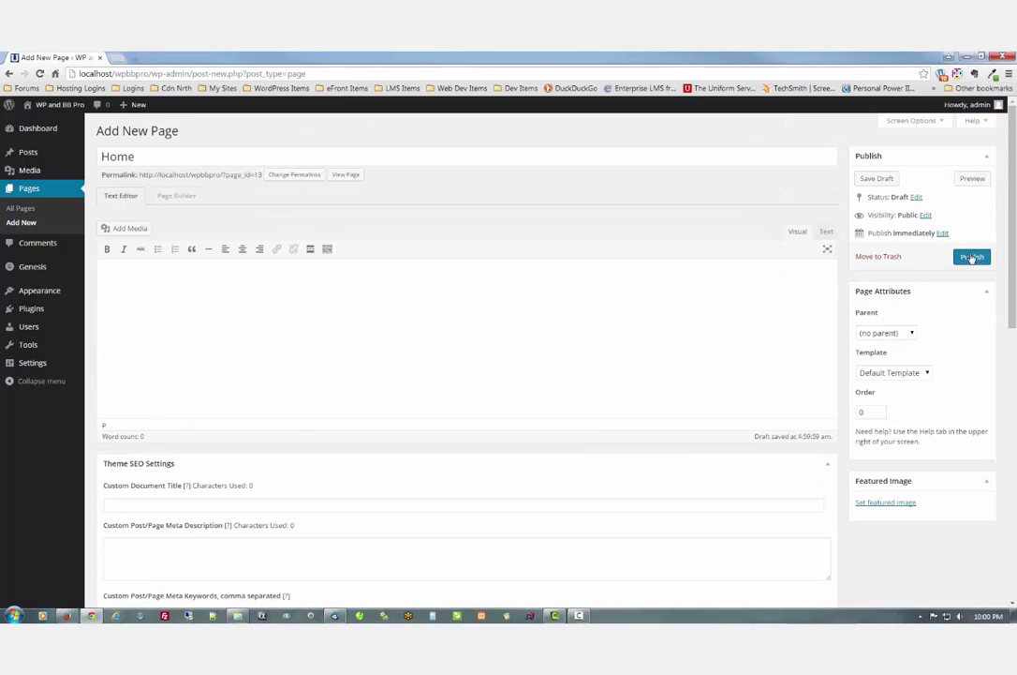
{"action": "left_click", "coordinate": [972, 258]}
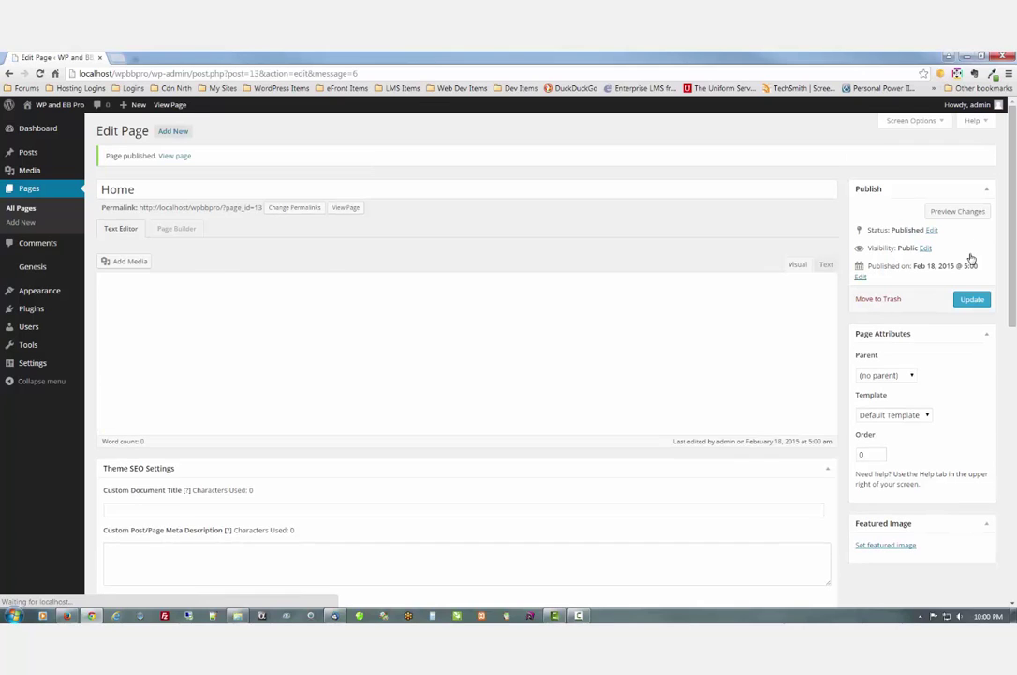
Step: Enter page ID 13 under Dynamik's Remove Specific Page Titles By IDs and save
{"action": "left_click", "coordinate": [30, 189]}
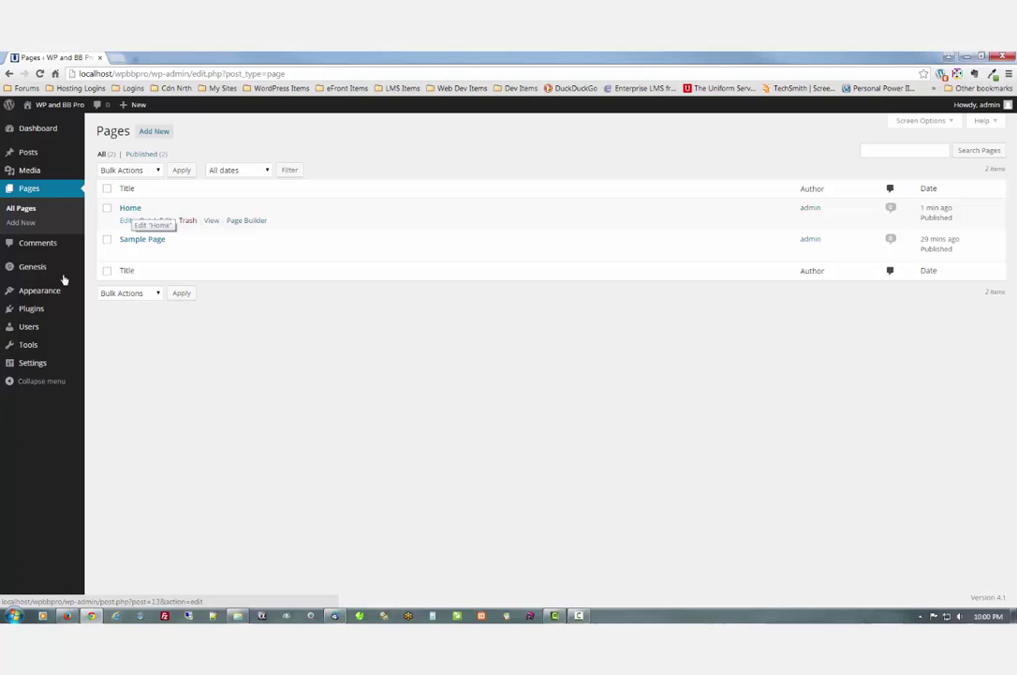
{"action": "mouse_move", "coordinate": [38, 268]}
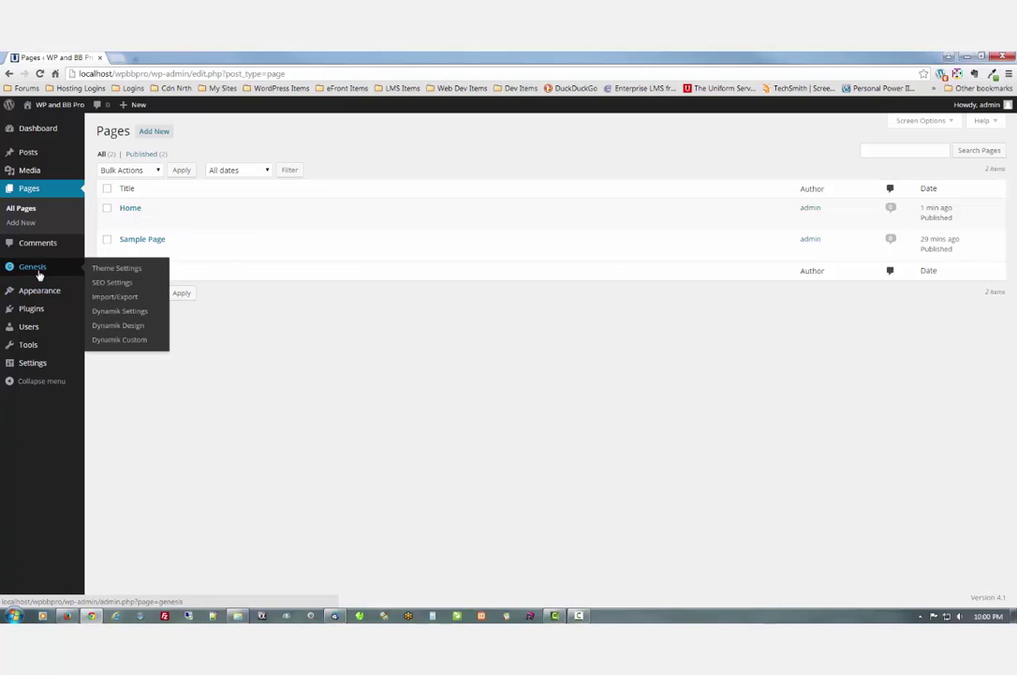
{"action": "left_click", "coordinate": [119, 313]}
{"action": "left_click", "coordinate": [407, 158]}
{"action": "left_click", "coordinate": [118, 253]}
{"action": "type", "text": "13"}
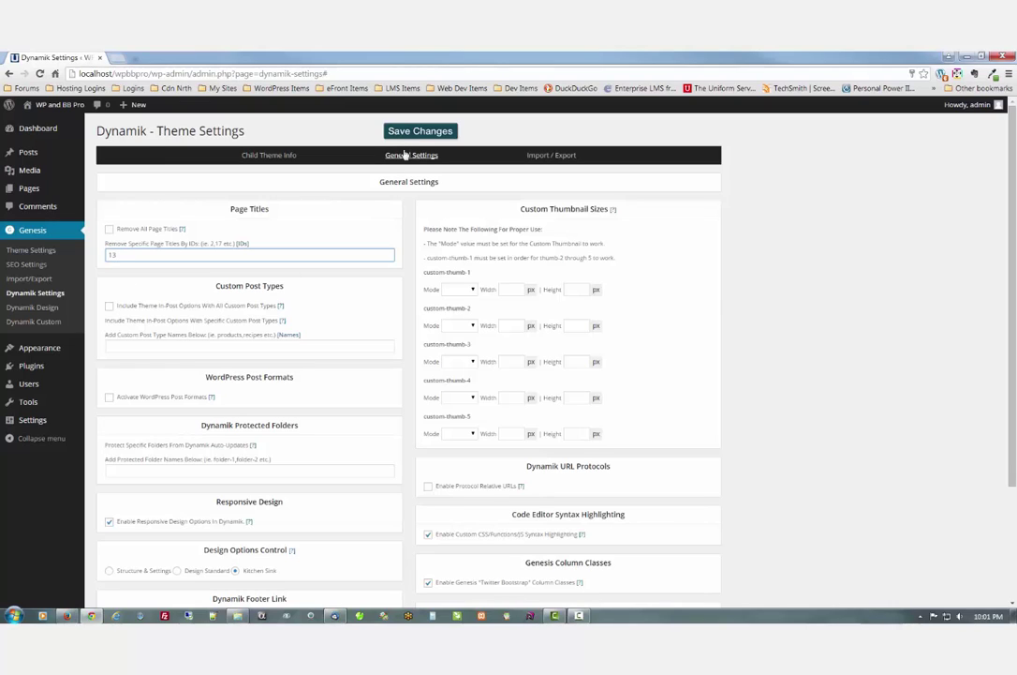
{"action": "left_click", "coordinate": [408, 136]}
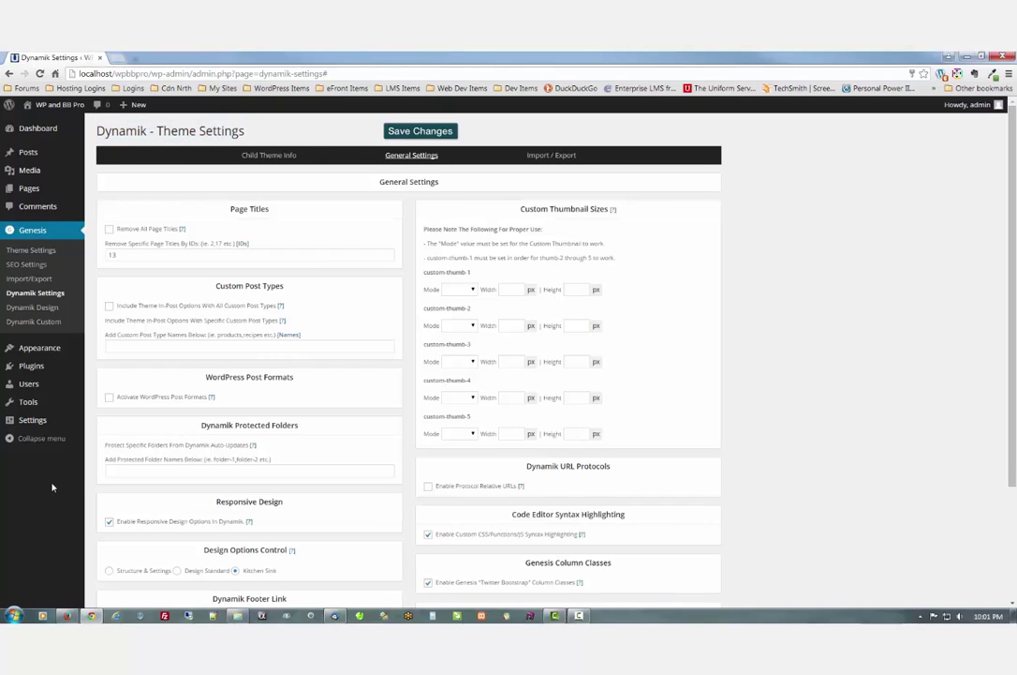
Step: Set Reading Settings to a static front page using Home, and save
{"action": "mouse_move", "coordinate": [41, 423]}
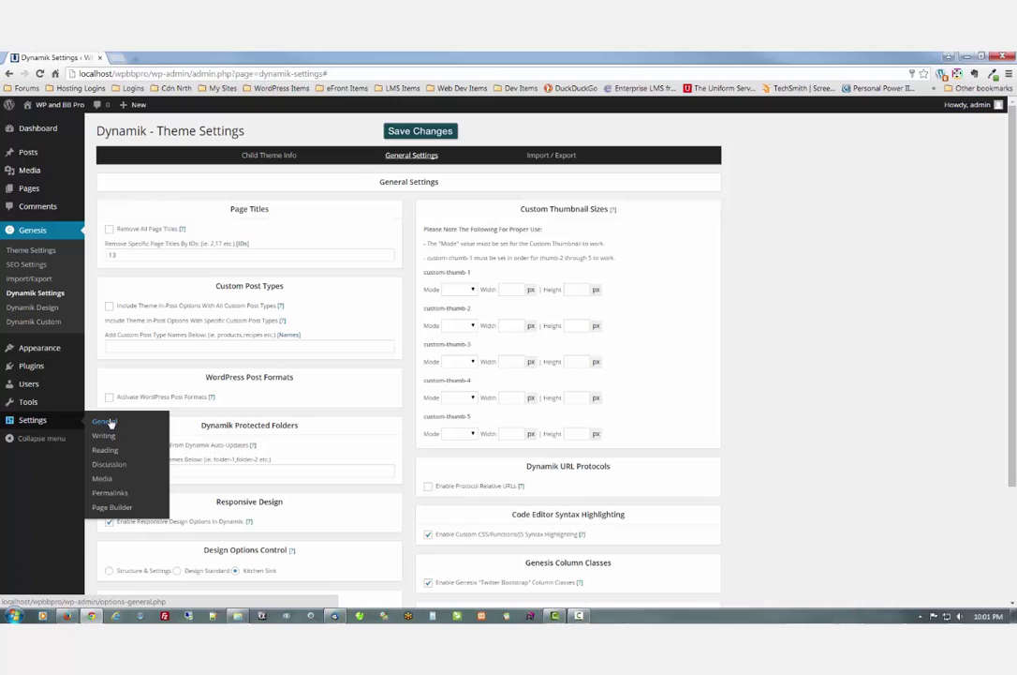
{"action": "left_click", "coordinate": [109, 453]}
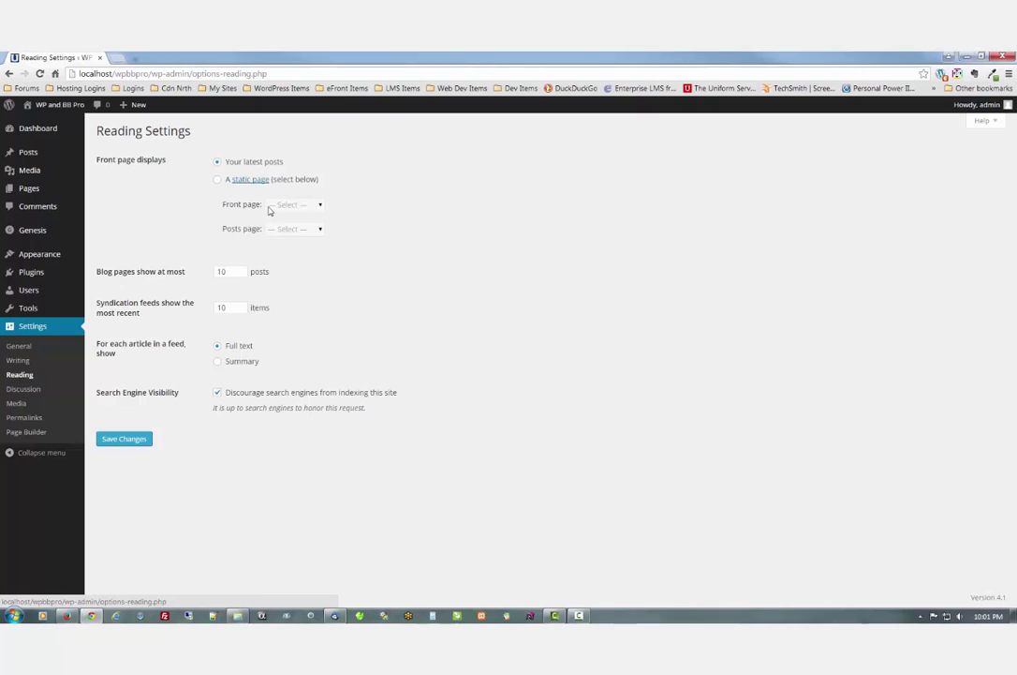
{"action": "left_click", "coordinate": [218, 180]}
{"action": "left_click", "coordinate": [294, 206]}
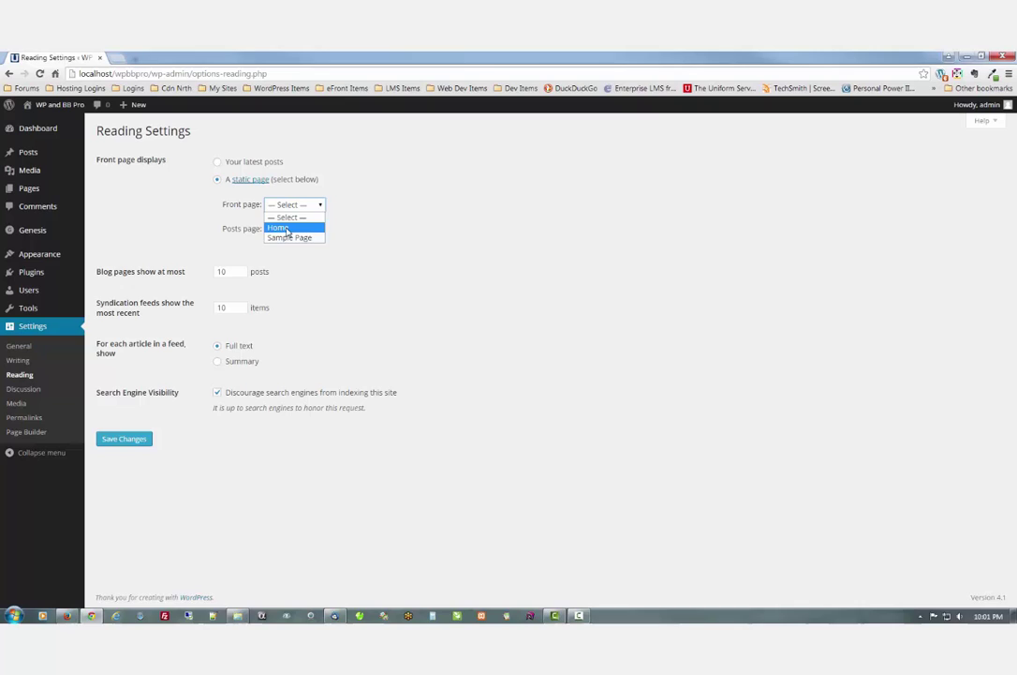
{"action": "left_click", "coordinate": [286, 228]}
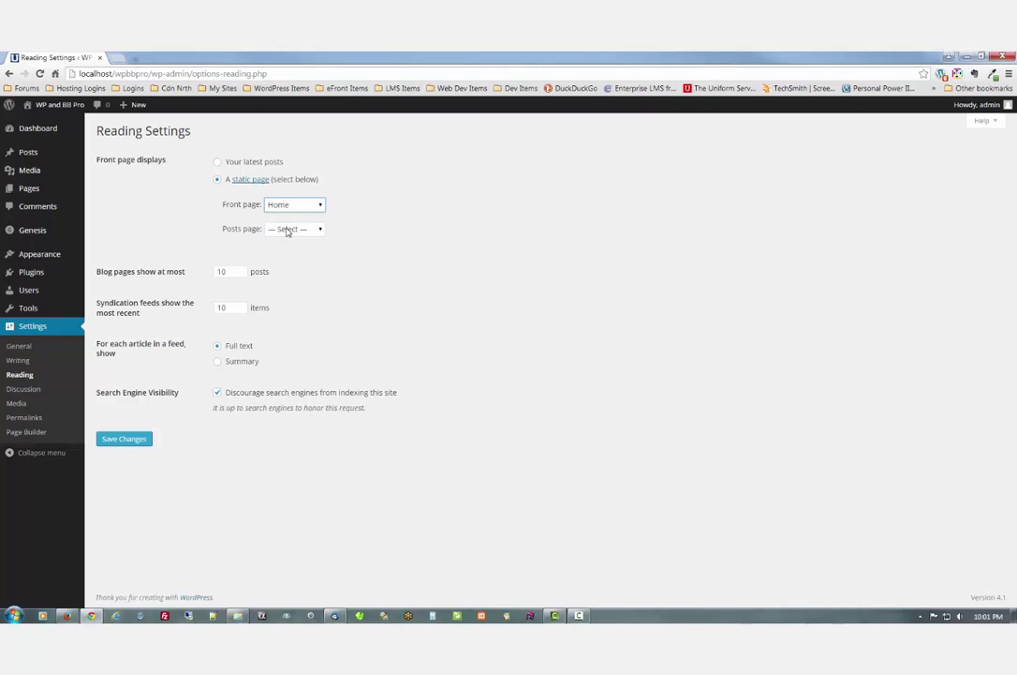
{"action": "left_click", "coordinate": [124, 440]}
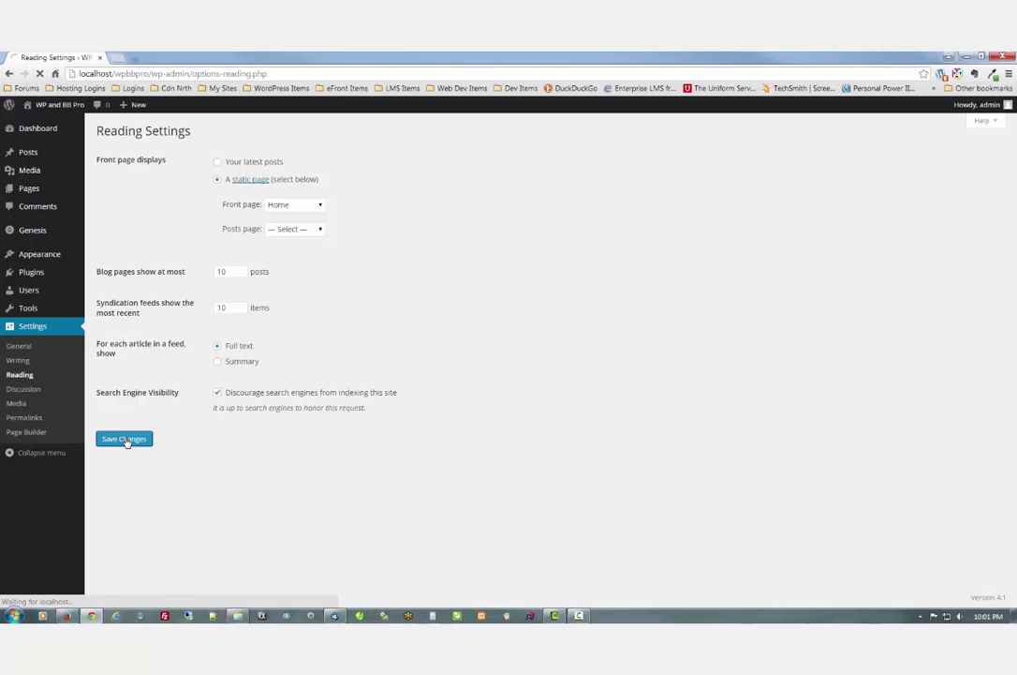
Step: Switch the permalink structure to Post name and save
{"action": "left_click", "coordinate": [25, 419]}
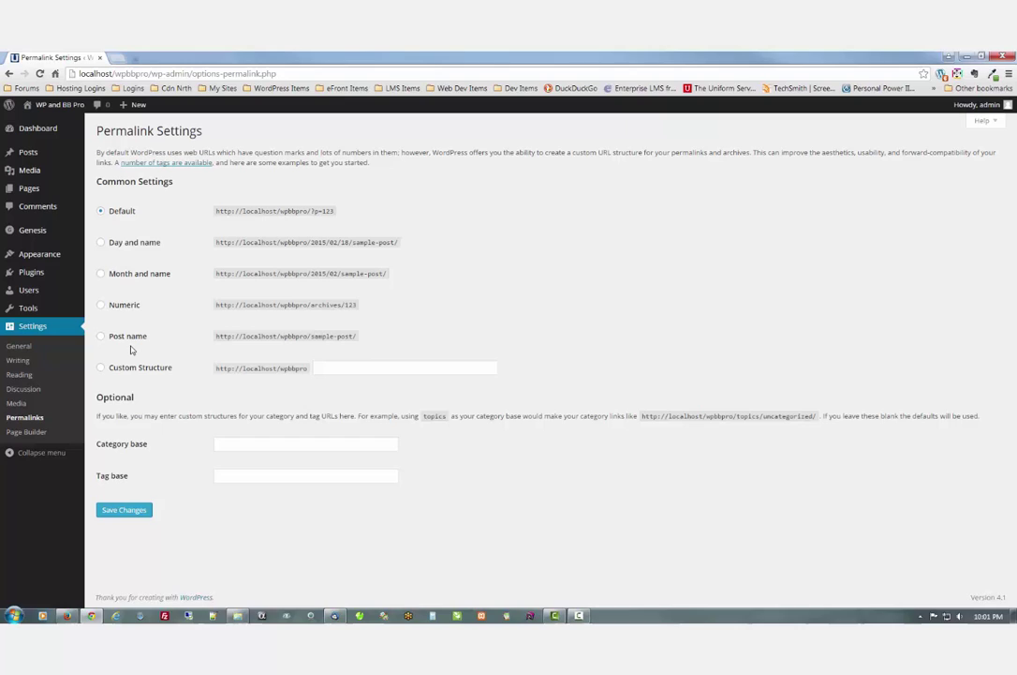
{"action": "left_click", "coordinate": [128, 337]}
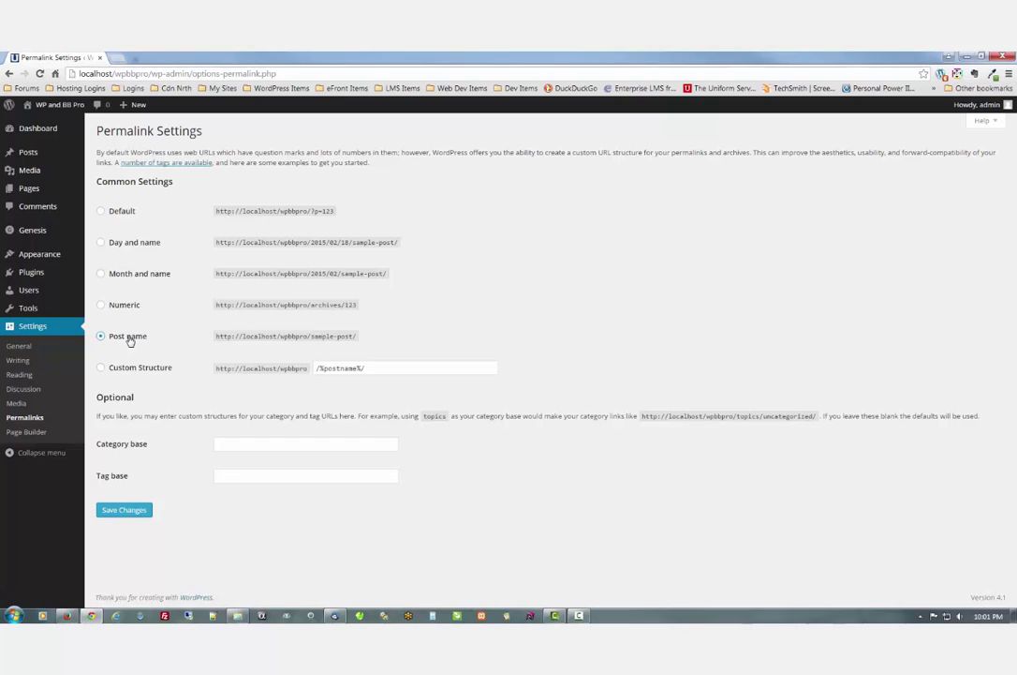
{"action": "left_click", "coordinate": [124, 511]}
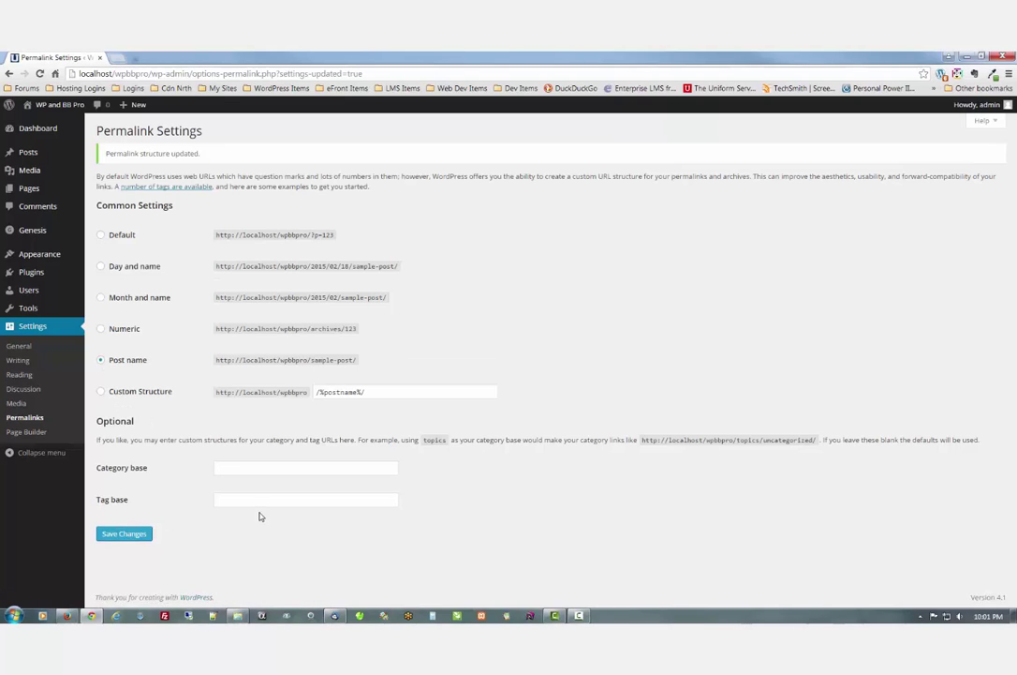
Step: Reload the live site to check the static Home front page, then return to admin
{"action": "left_click", "coordinate": [66, 616]}
{"action": "left_click", "coordinate": [247, 114]}
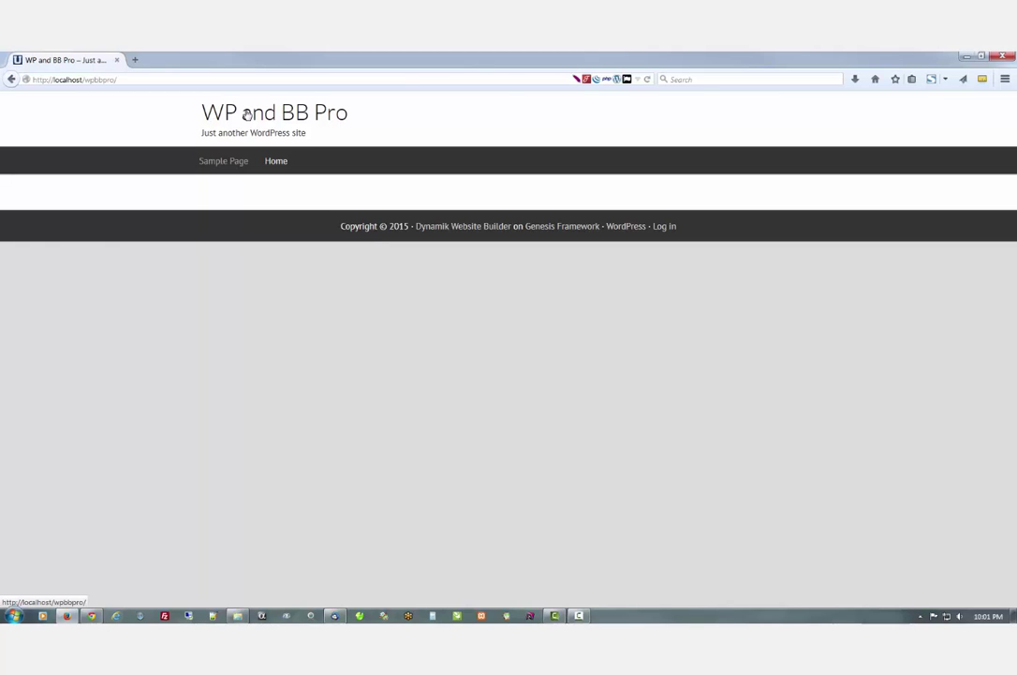
{"action": "left_click", "coordinate": [92, 616]}
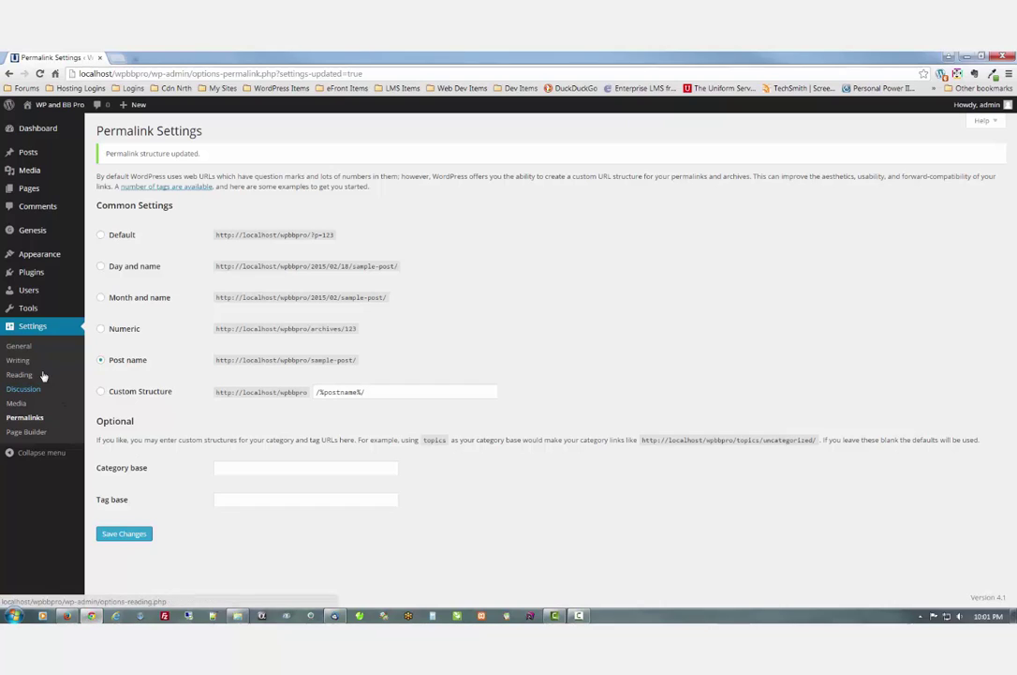
Step: Drag Home above Sample Page in MainMenu, save the menu, and open All Pages
{"action": "mouse_move", "coordinate": [75, 257]}
{"action": "left_click", "coordinate": [103, 298]}
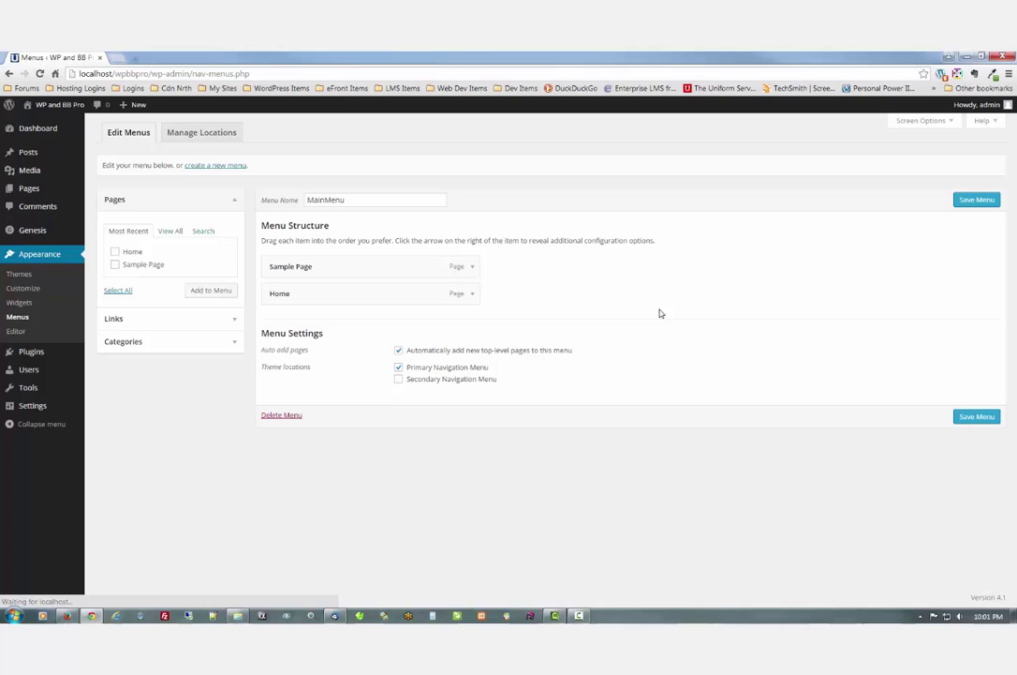
{"action": "left_click_drag", "start_coordinate": [318, 295], "coordinate": [323, 262]}
{"action": "left_click", "coordinate": [970, 418]}
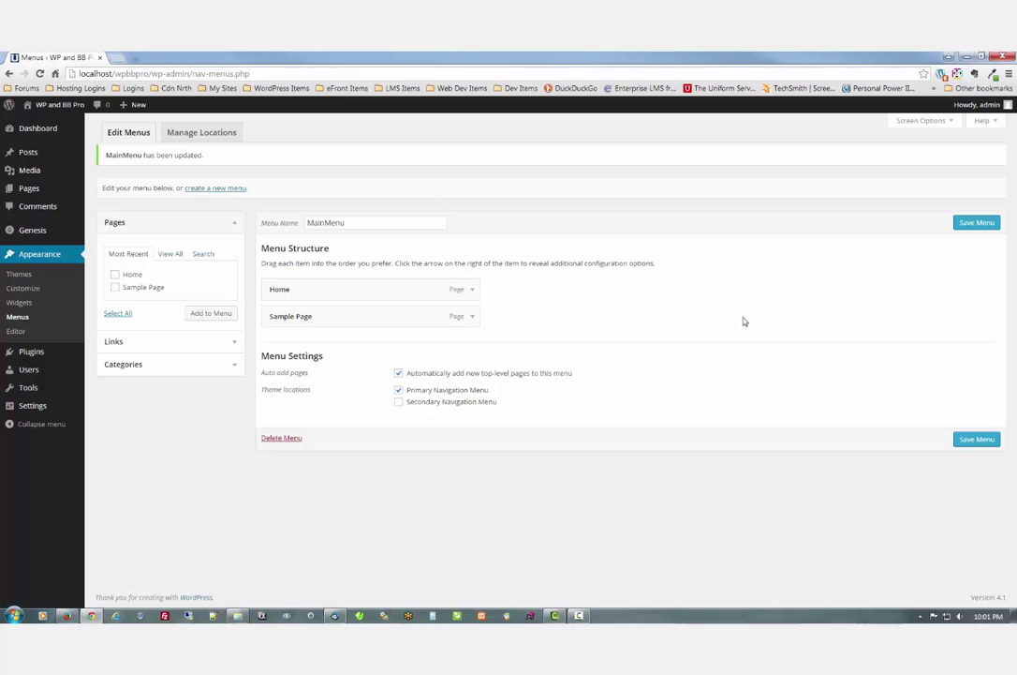
{"action": "mouse_move", "coordinate": [68, 190]}
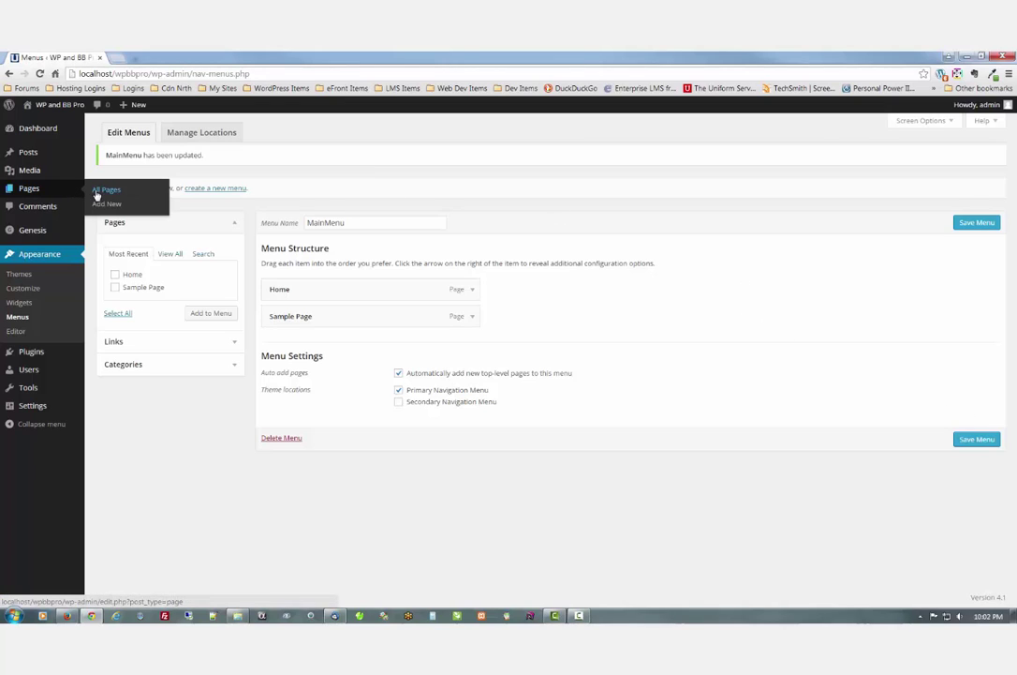
{"action": "left_click", "coordinate": [100, 192]}
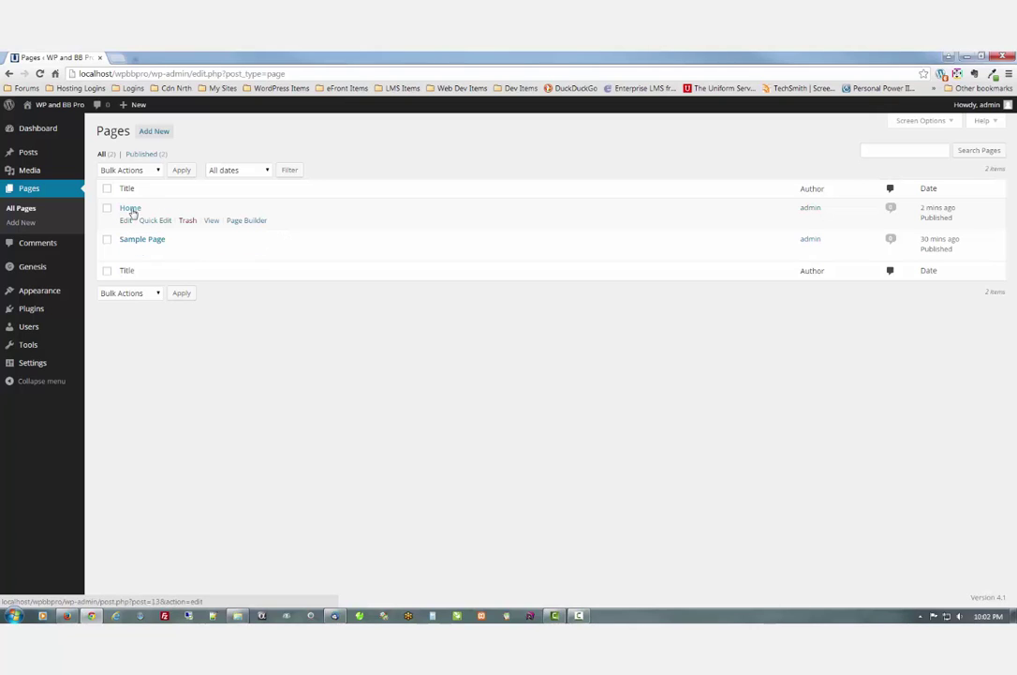
Step: Apply the Beaver Builder Minim template to the Home page and publish the changes
{"action": "left_click", "coordinate": [131, 207]}
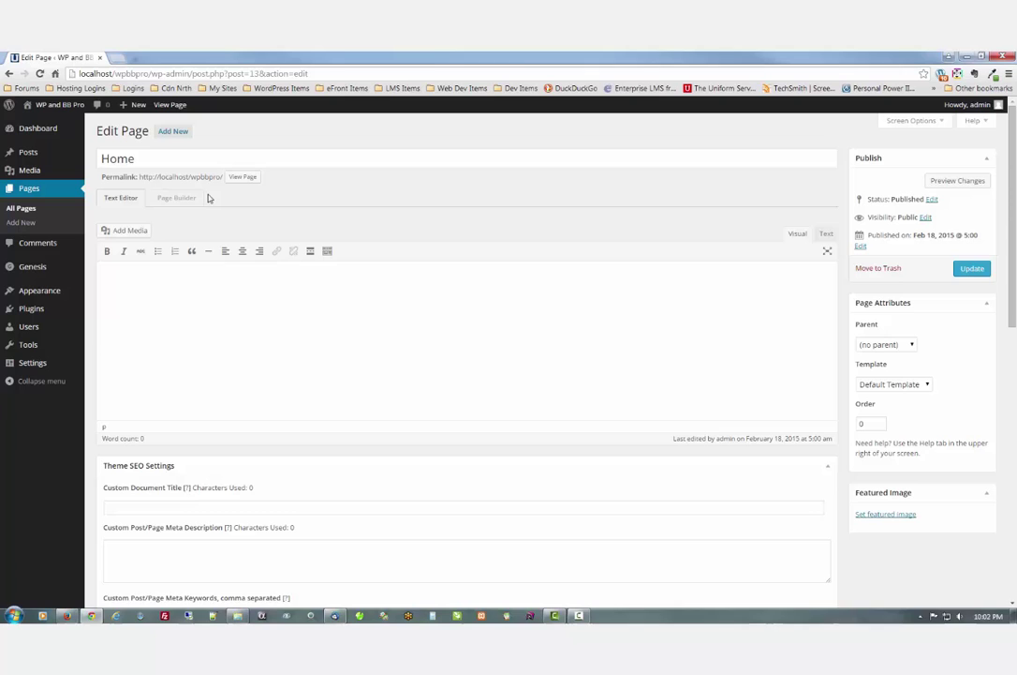
{"action": "left_click", "coordinate": [178, 198]}
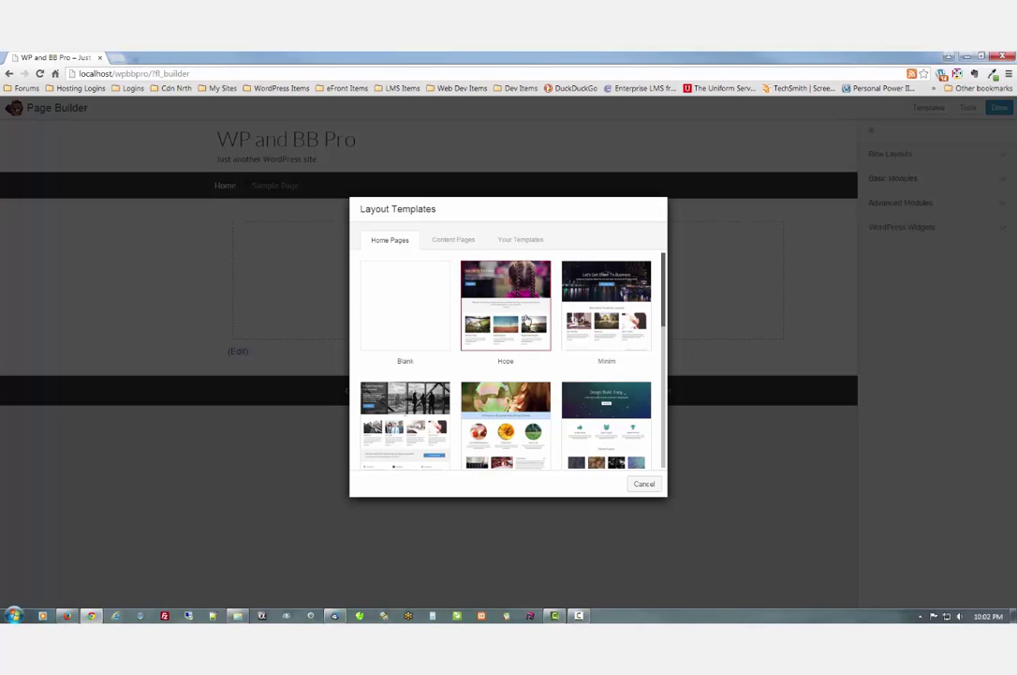
{"action": "left_click", "coordinate": [614, 282]}
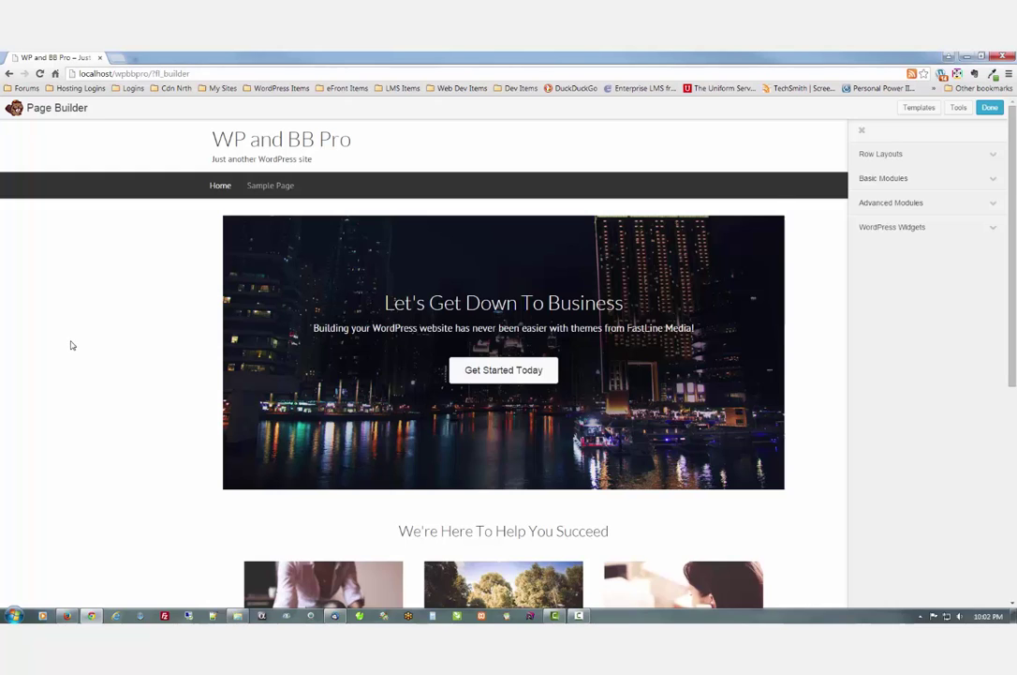
{"action": "scroll", "coordinate": [70, 345], "scroll_direction": "down", "scroll_amount": 4}
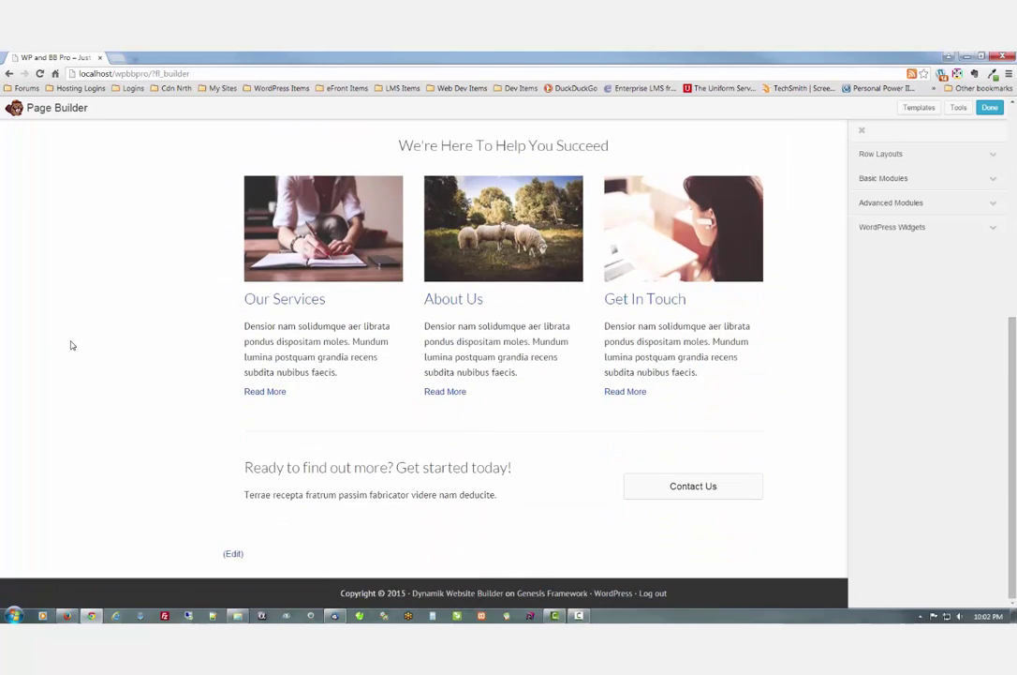
{"action": "scroll", "coordinate": [70, 345], "scroll_direction": "up", "scroll_amount": 4}
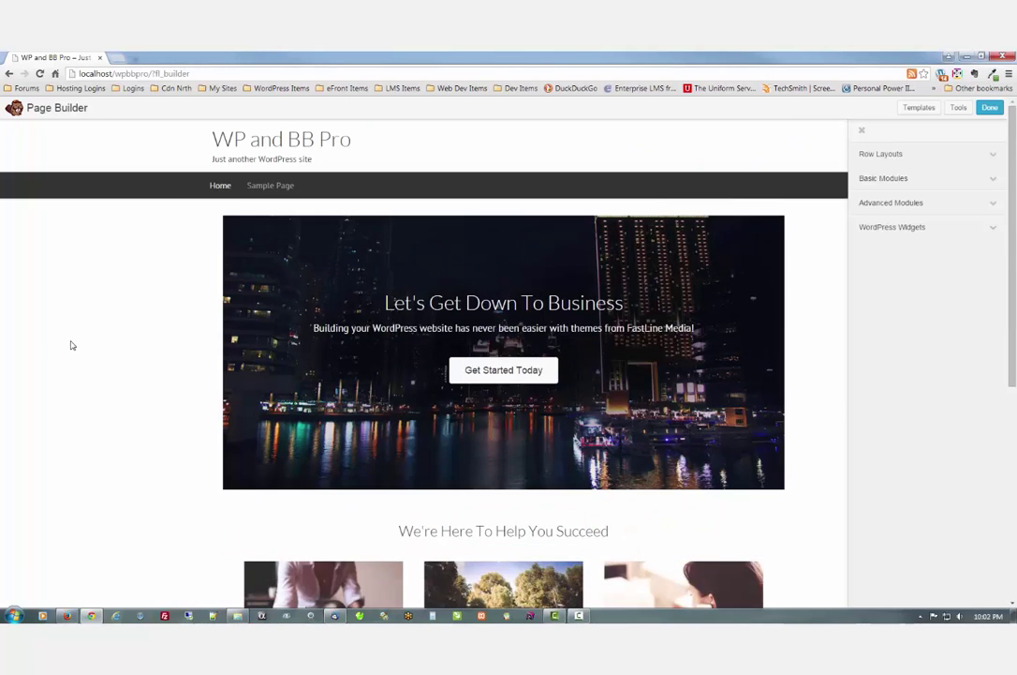
{"action": "left_click", "coordinate": [989, 108]}
{"action": "left_click", "coordinate": [494, 329]}
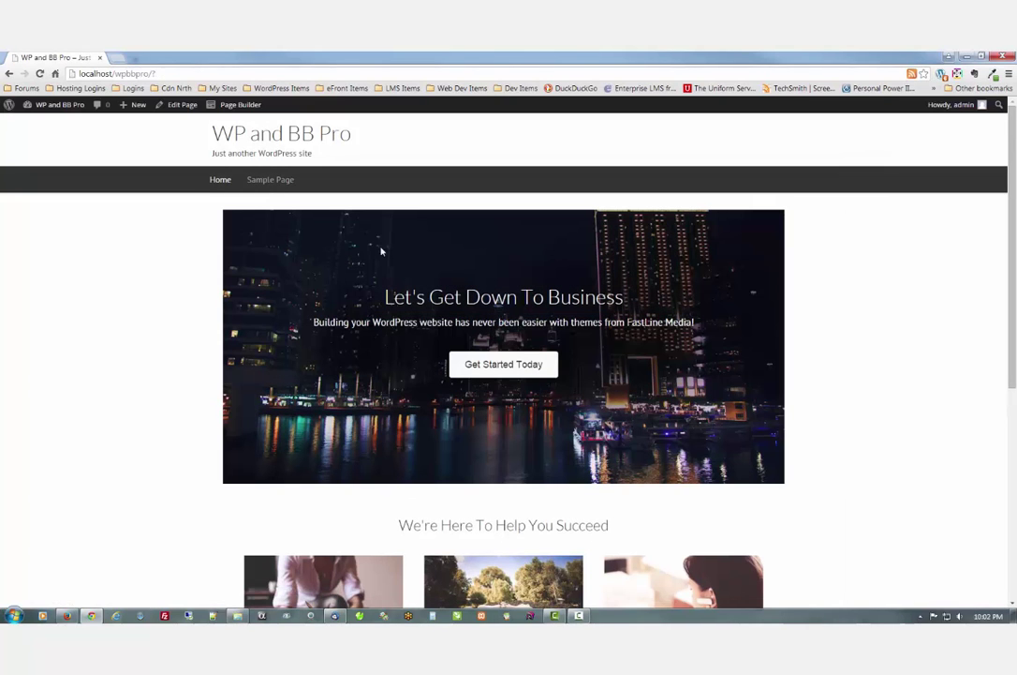
{"action": "left_click", "coordinate": [59, 106]}
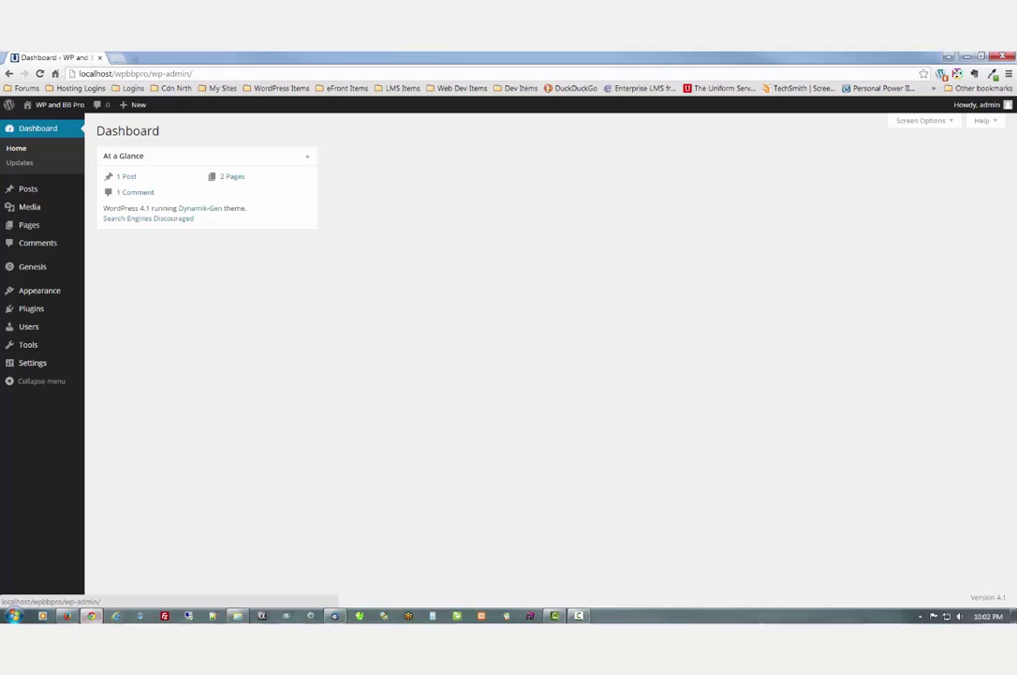
{"action": "left_click", "coordinate": [67, 616]}
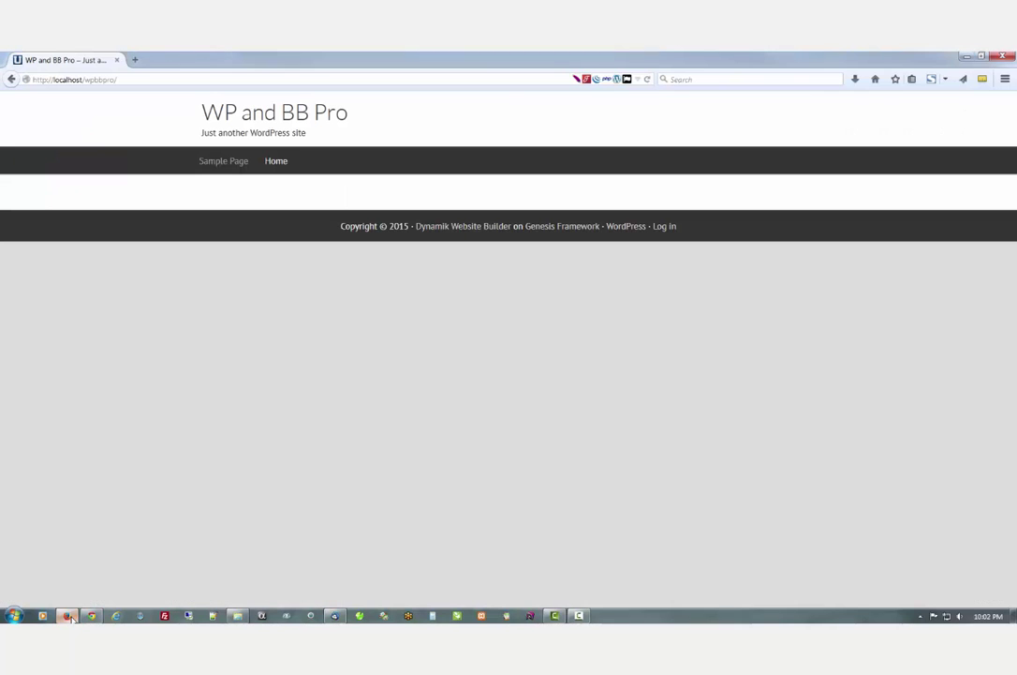
{"action": "left_click", "coordinate": [283, 117]}
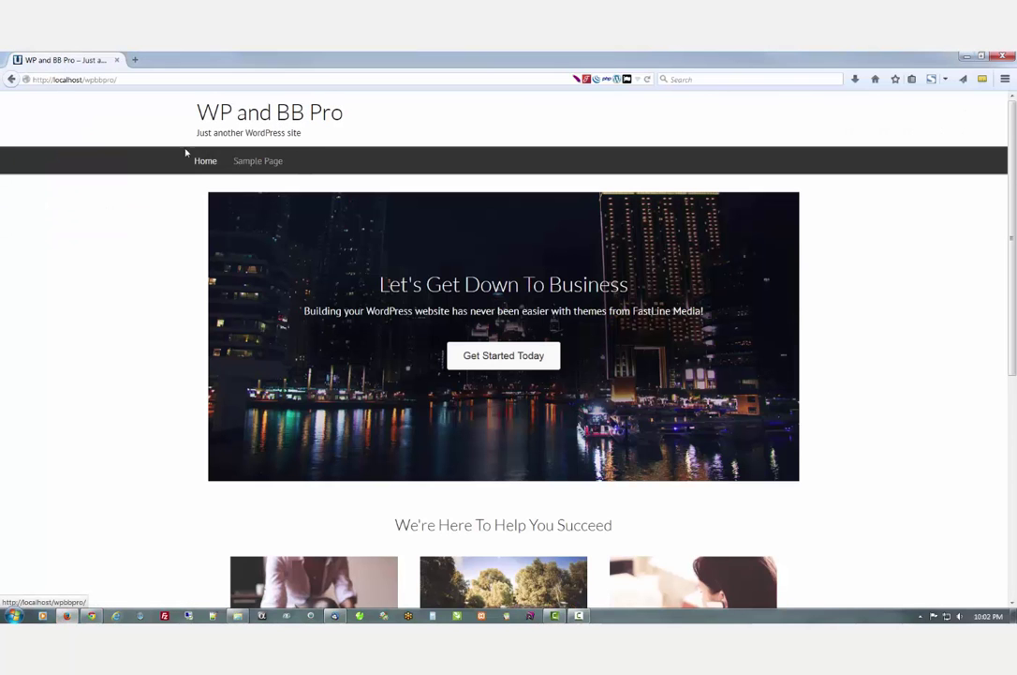
{"action": "scroll", "coordinate": [117, 257], "scroll_direction": "down", "scroll_amount": 1}
{"action": "scroll", "coordinate": [117, 256], "scroll_direction": "down", "scroll_amount": 5}
{"action": "scroll", "coordinate": [117, 257], "scroll_direction": "up", "scroll_amount": 5}
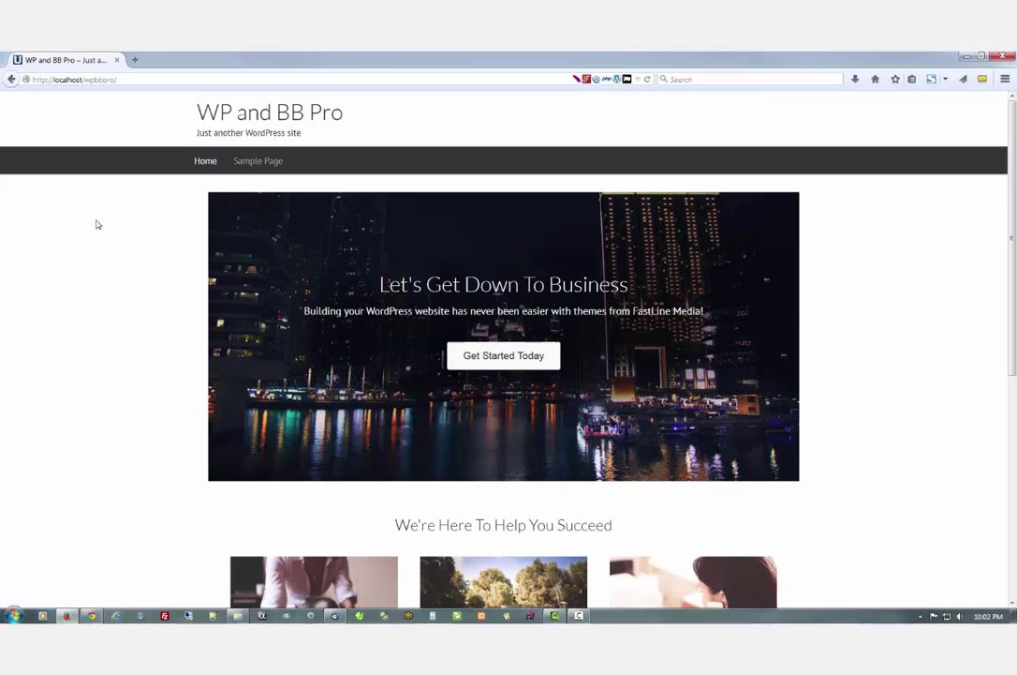
{"action": "left_click", "coordinate": [92, 616]}
{"action": "mouse_move", "coordinate": [33, 227]}
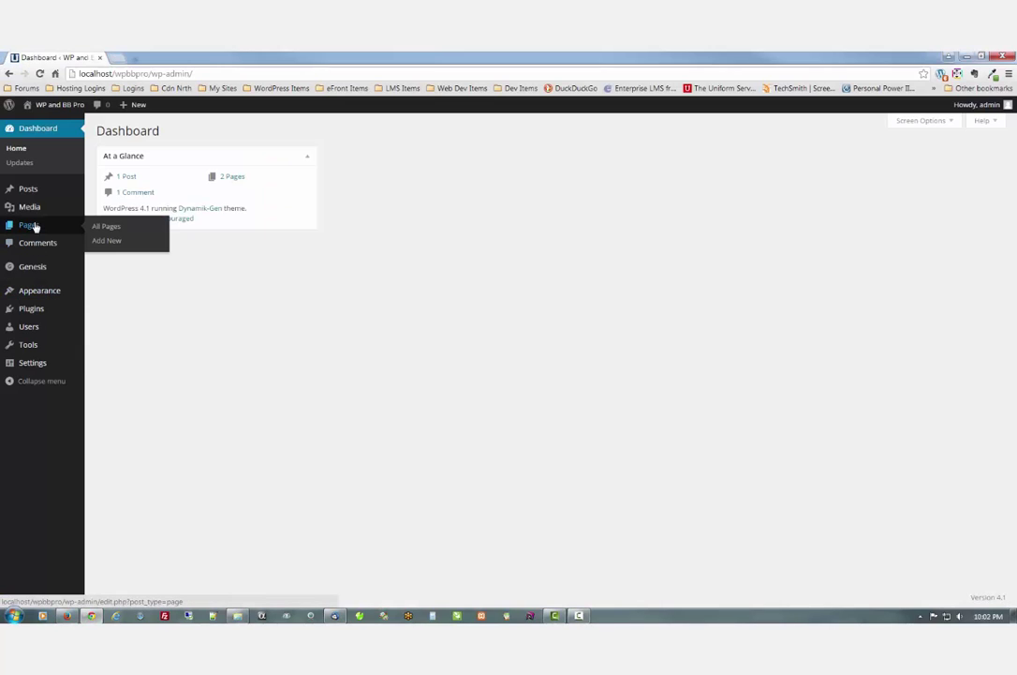
Step: Update the Home page with Default Template, then open Genesis > Dynamik Design
{"action": "left_click", "coordinate": [107, 227]}
{"action": "left_click", "coordinate": [132, 208]}
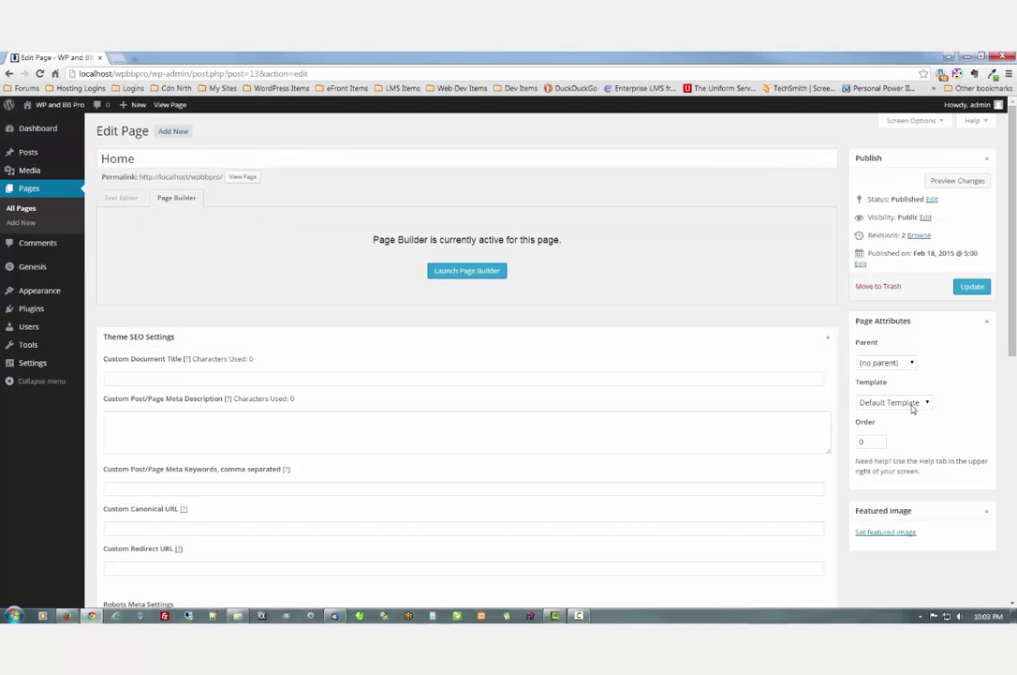
{"action": "left_click", "coordinate": [912, 404]}
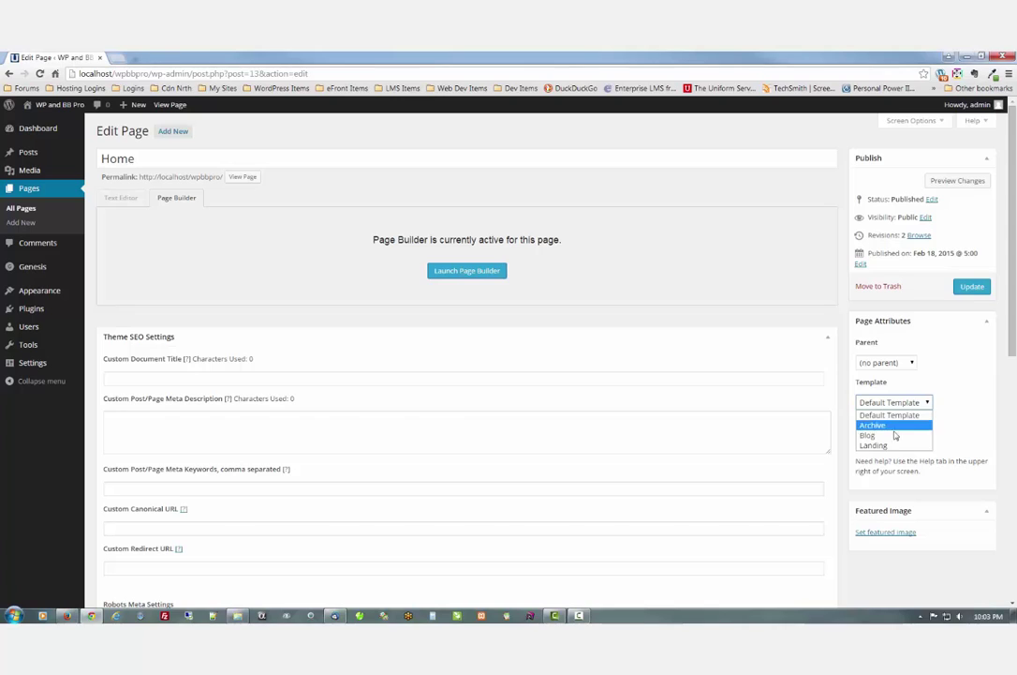
{"action": "left_click", "coordinate": [892, 418]}
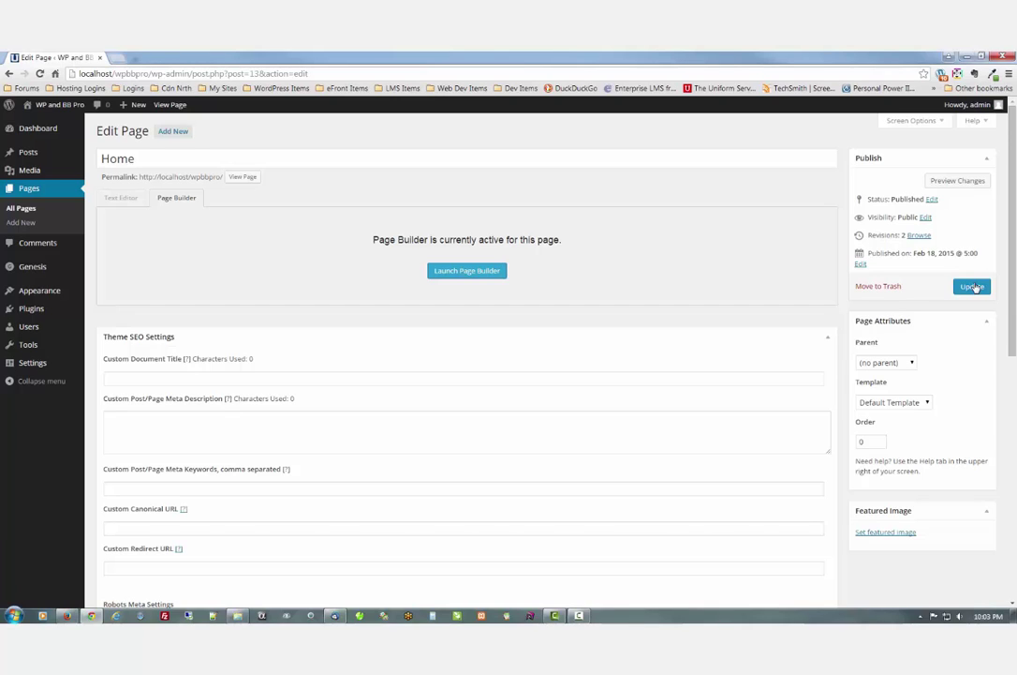
{"action": "left_click", "coordinate": [974, 286]}
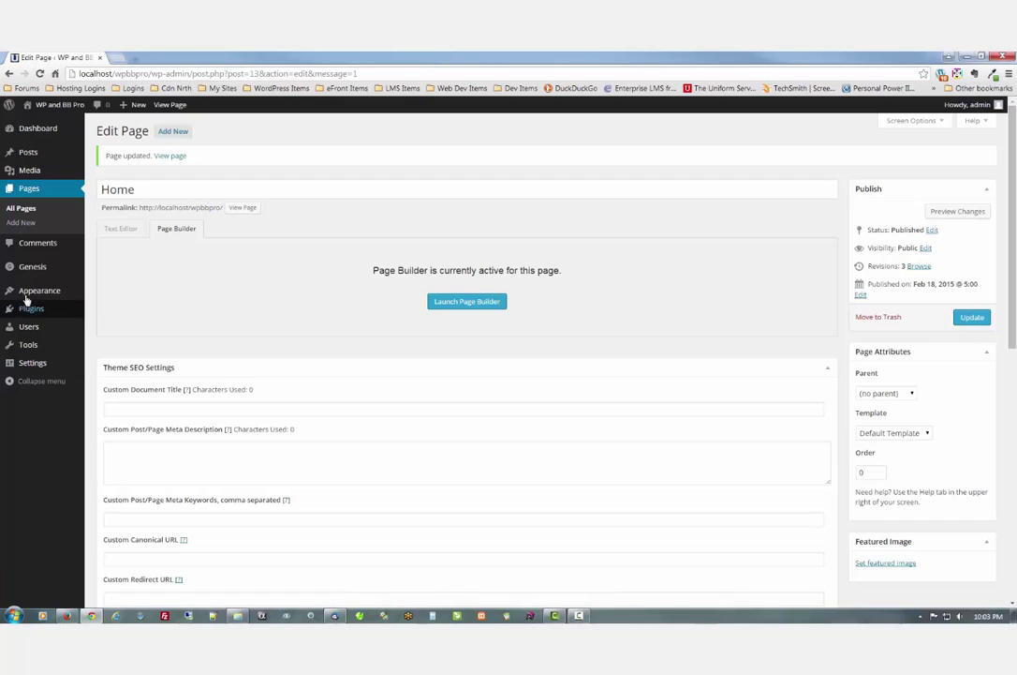
{"action": "mouse_move", "coordinate": [33, 272]}
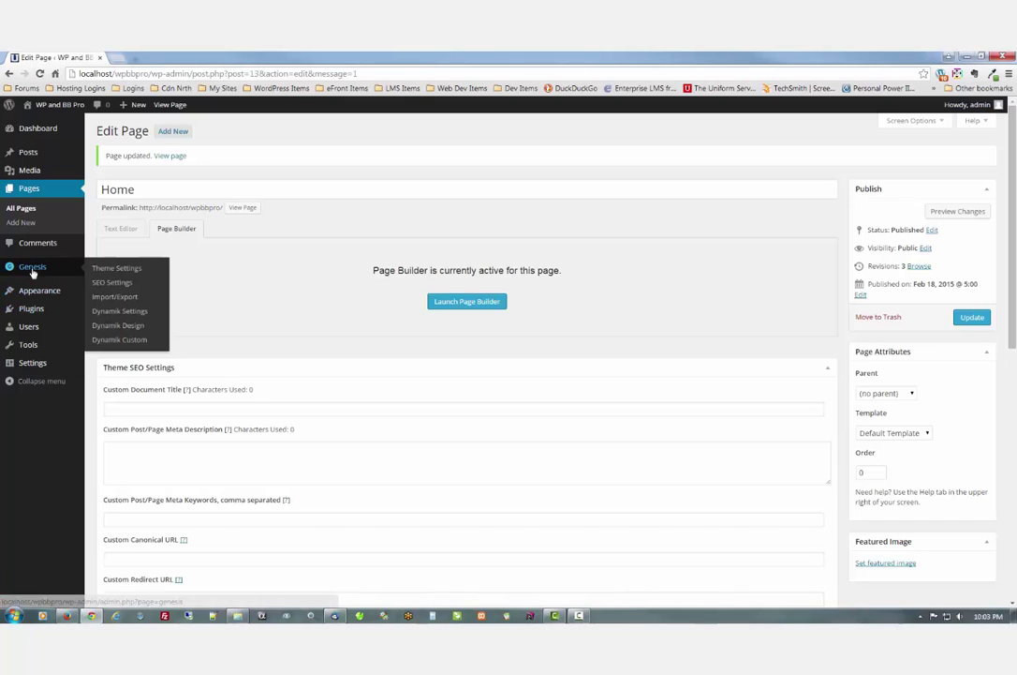
{"action": "left_click", "coordinate": [132, 325]}
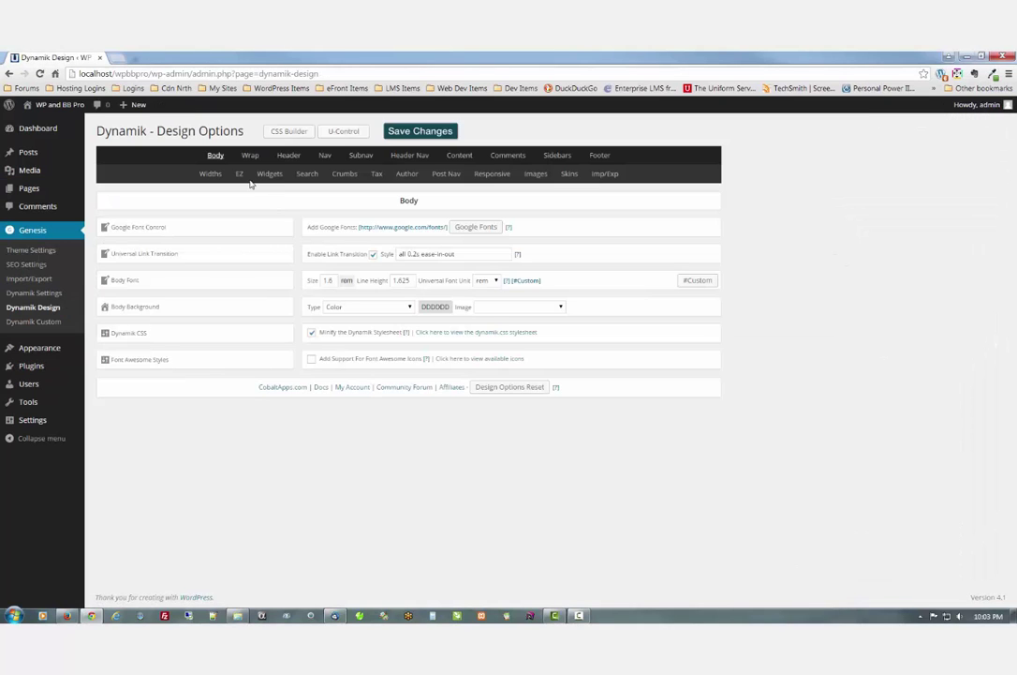
Step: Set Dynamik's EZ Homepage Type to Static Homepage, save, and bring up the live site
{"action": "left_click", "coordinate": [240, 175]}
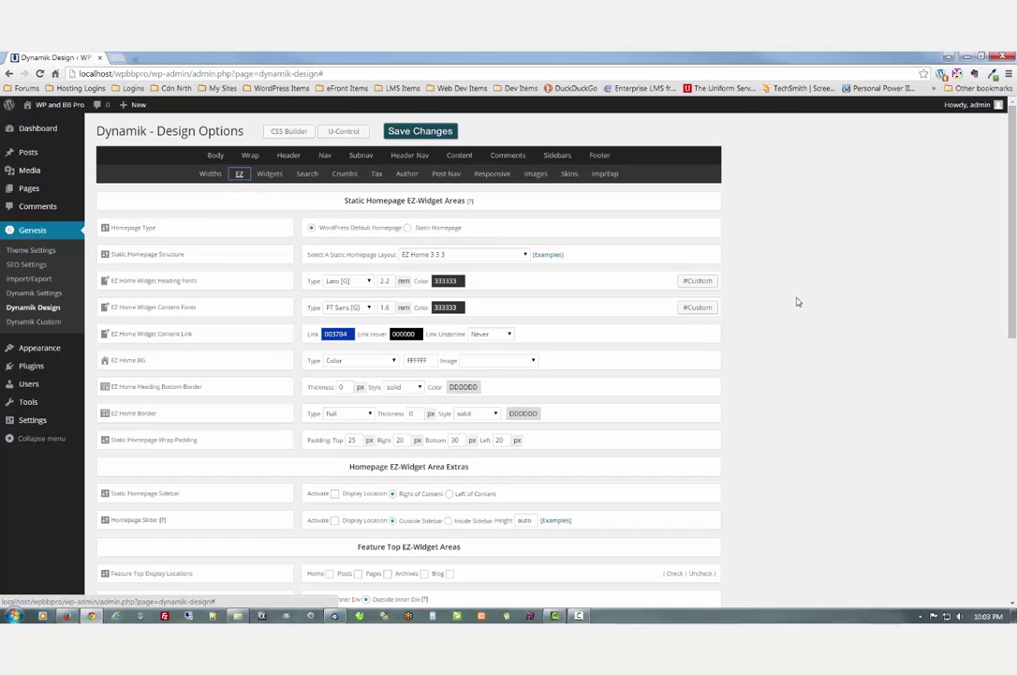
{"action": "scroll", "coordinate": [858, 305], "scroll_direction": "down", "scroll_amount": 2}
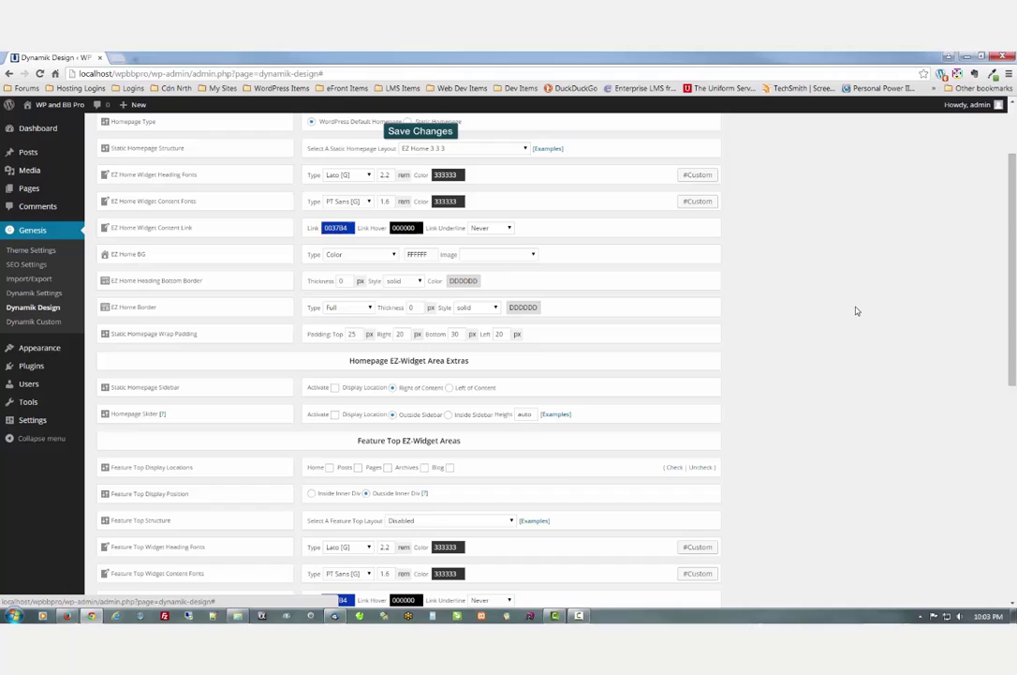
{"action": "scroll", "coordinate": [857, 311], "scroll_direction": "up", "scroll_amount": 1}
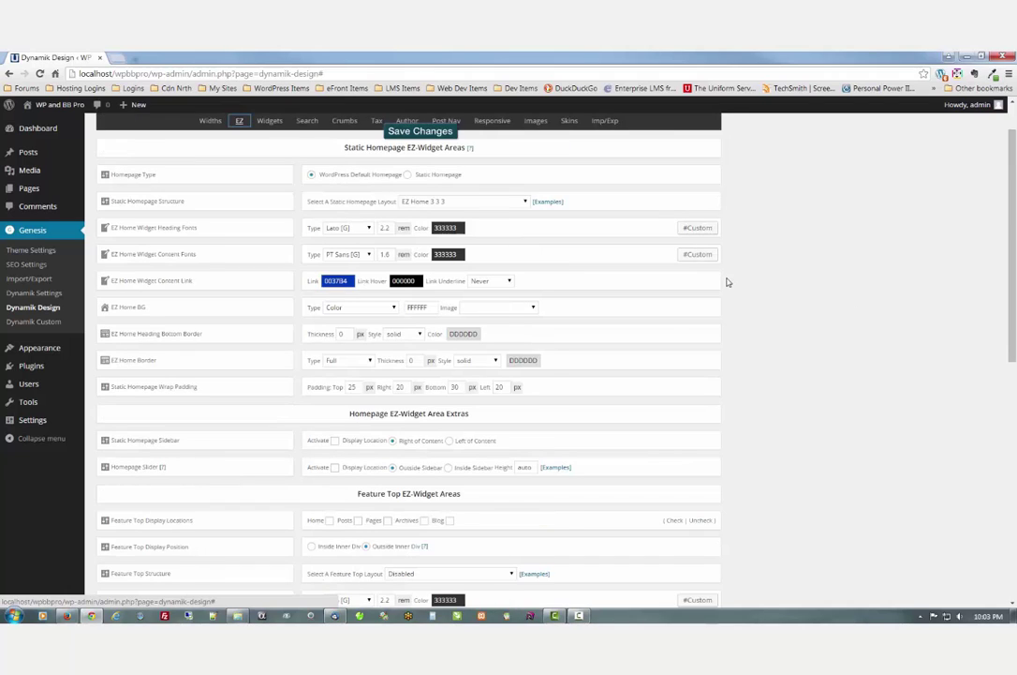
{"action": "scroll", "coordinate": [807, 272], "scroll_direction": "up", "scroll_amount": 1}
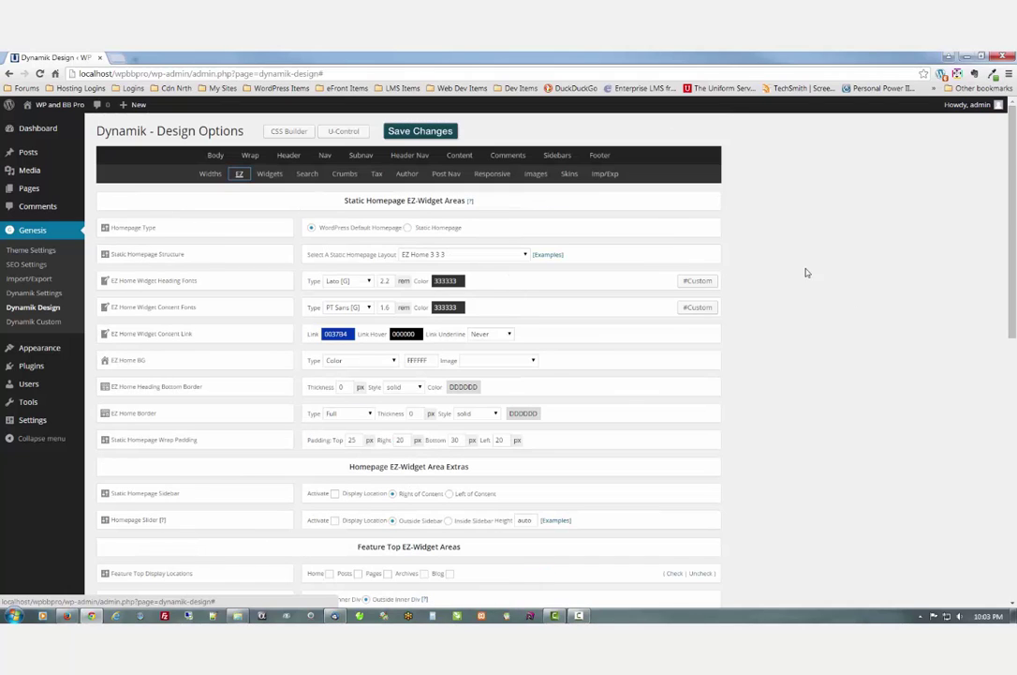
{"action": "left_click", "coordinate": [408, 229]}
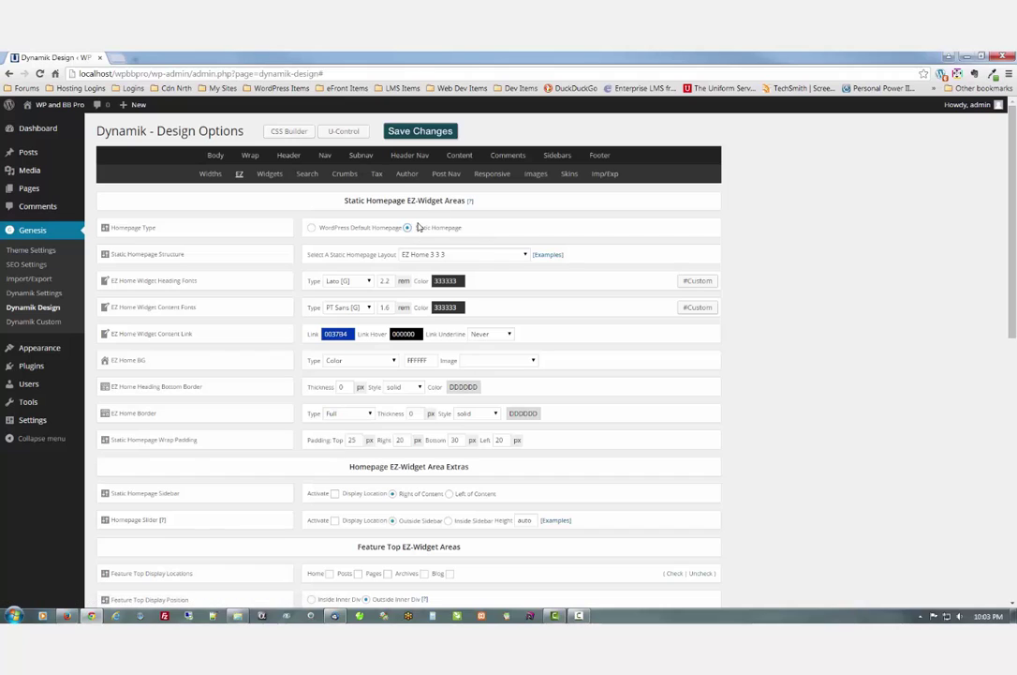
{"action": "scroll", "coordinate": [724, 281], "scroll_direction": "down", "scroll_amount": 2}
{"action": "scroll", "coordinate": [398, 131], "scroll_direction": "up", "scroll_amount": 1}
{"action": "left_click", "coordinate": [399, 131]}
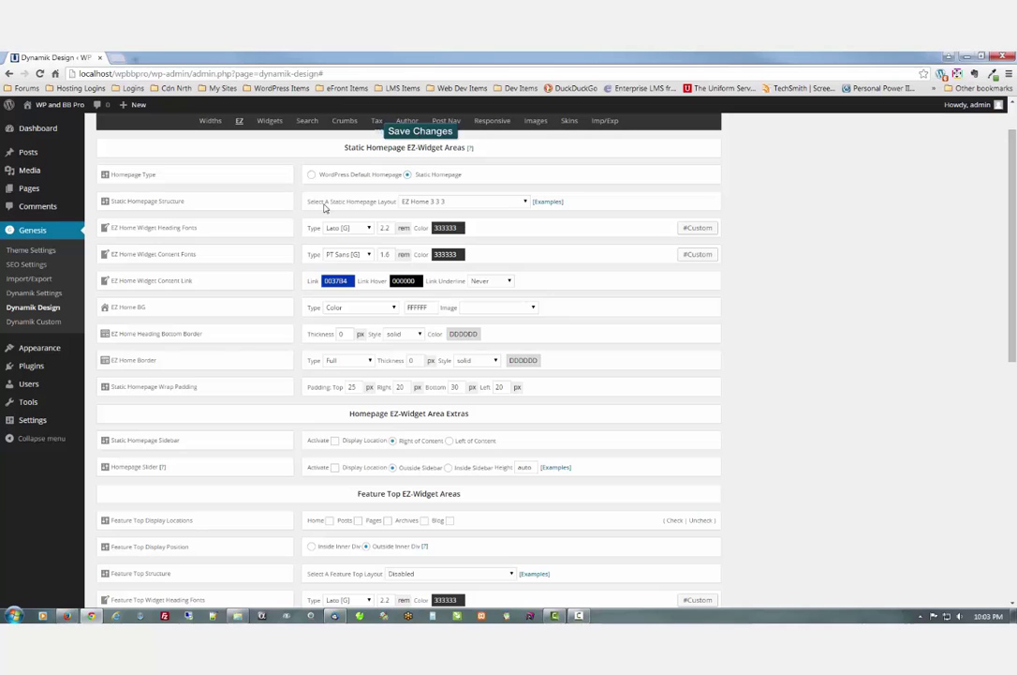
{"action": "left_click", "coordinate": [66, 616]}
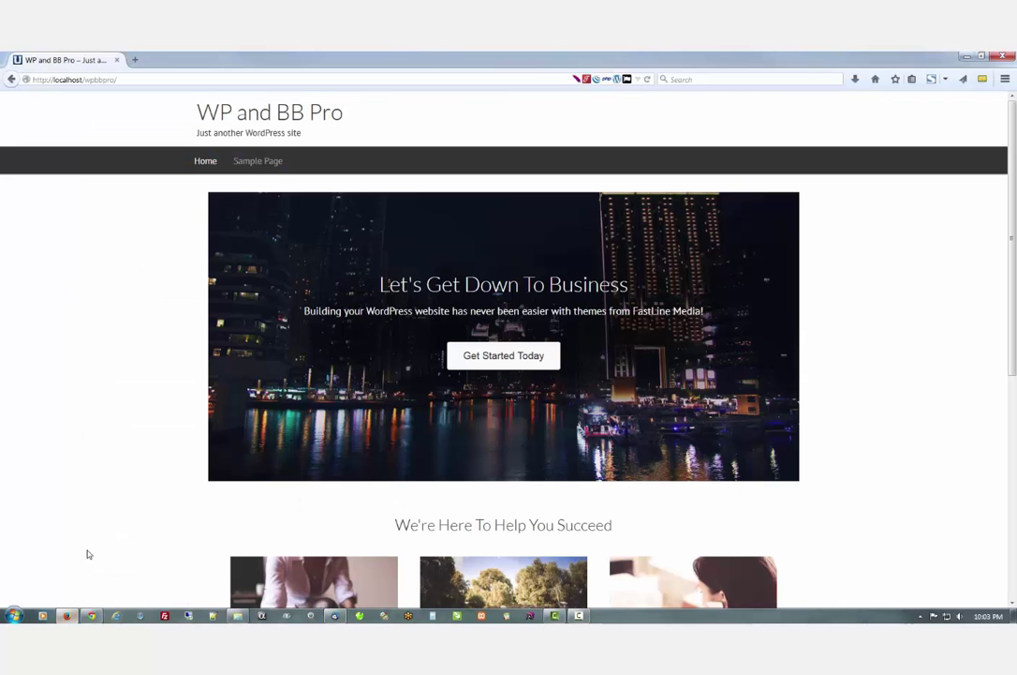
Step: Reload the live homepage showing nine EZ Home placeholders, then return to Dynamik's design options
{"action": "left_click", "coordinate": [258, 122]}
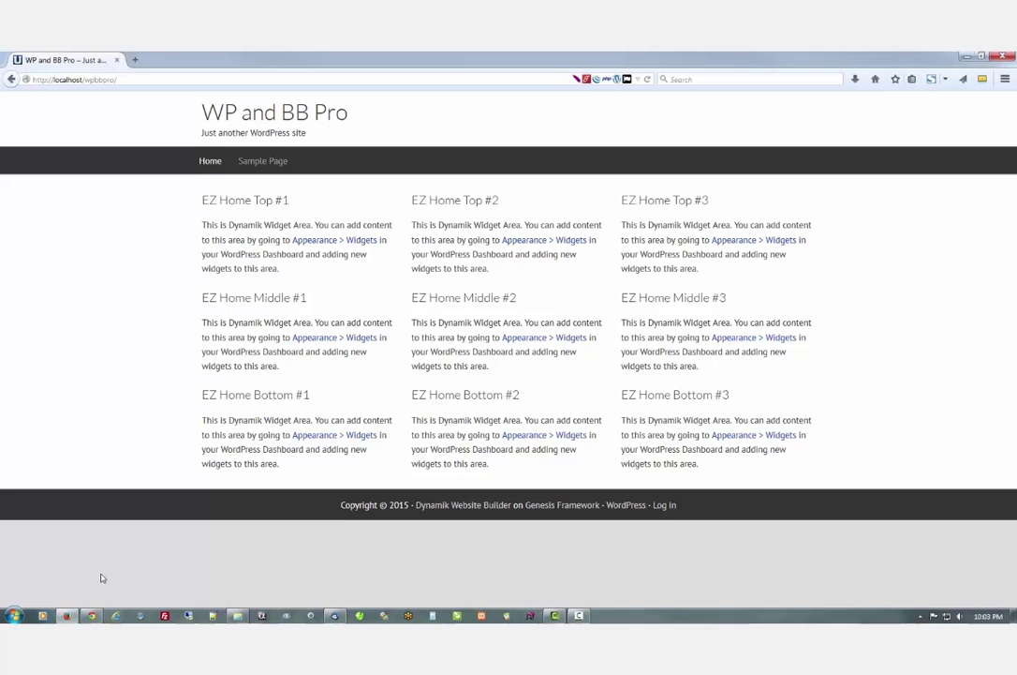
{"action": "left_click", "coordinate": [91, 616]}
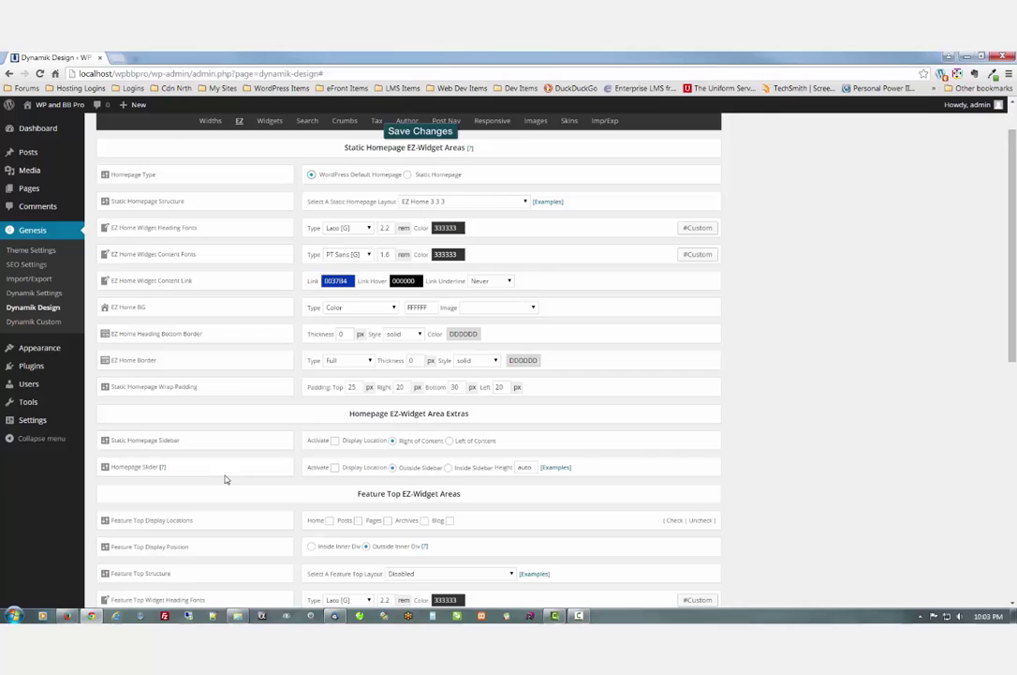
Step: Review the Dynamik settings and reload the live homepage before saving
{"action": "scroll", "coordinate": [364, 451], "scroll_direction": "down", "scroll_amount": 1}
{"action": "scroll", "coordinate": [605, 424], "scroll_direction": "up", "scroll_amount": 2}
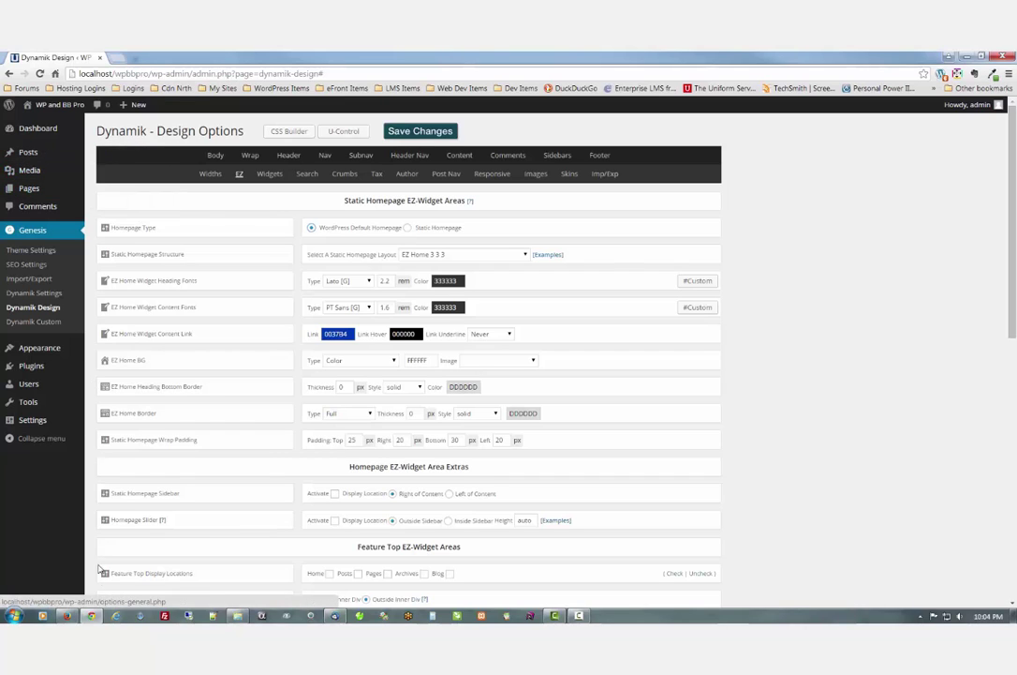
{"action": "key", "text": "alt+Tab"}
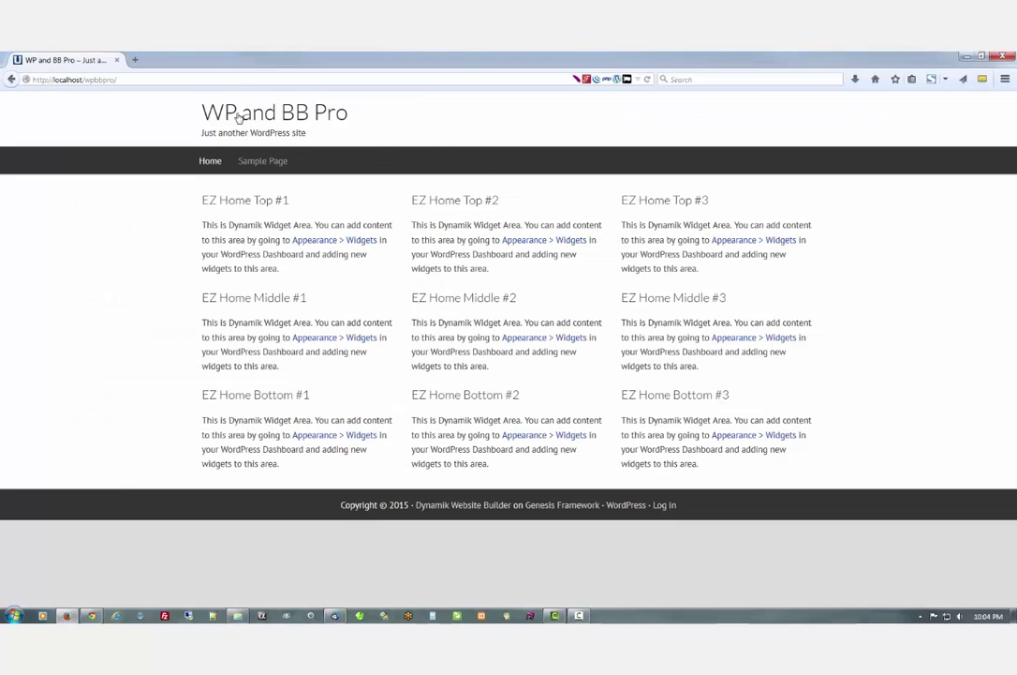
{"action": "left_click", "coordinate": [239, 117]}
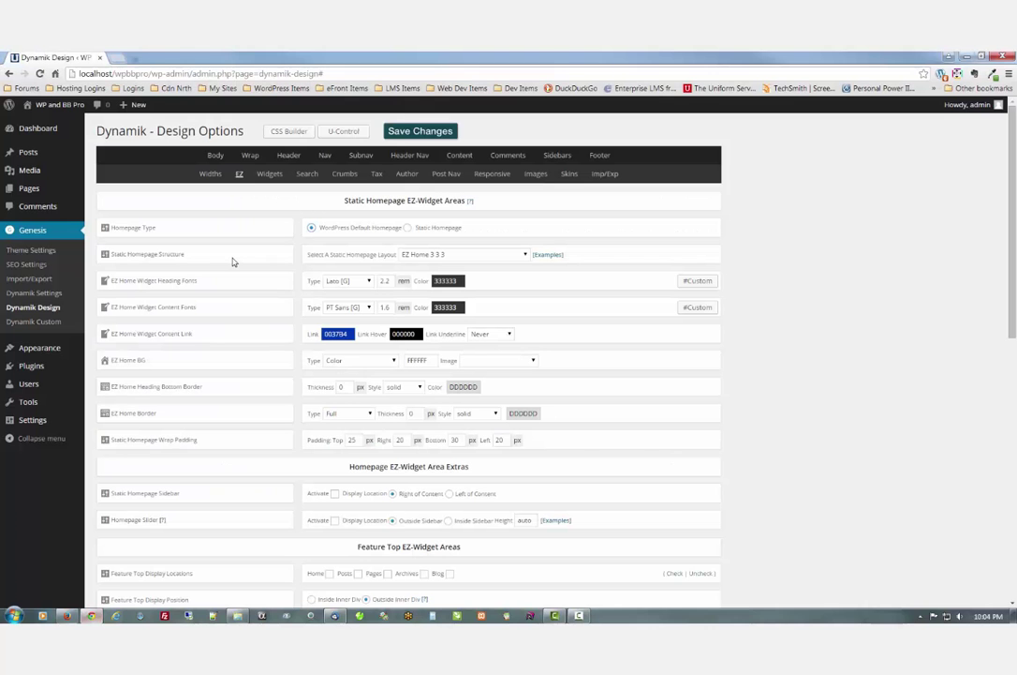
Step: Save the WordPress Default Homepage setting and reload the site to confirm the night-city hero returned
{"action": "key", "text": "alt+Tab"}
{"action": "left_click", "coordinate": [404, 131]}
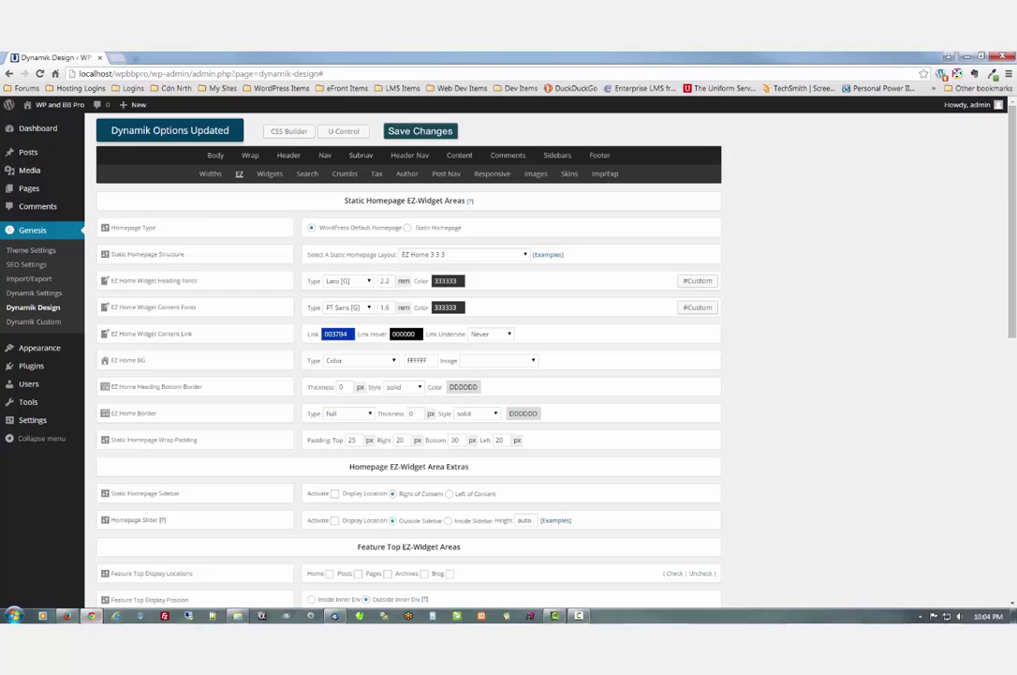
{"action": "left_click", "coordinate": [73, 615]}
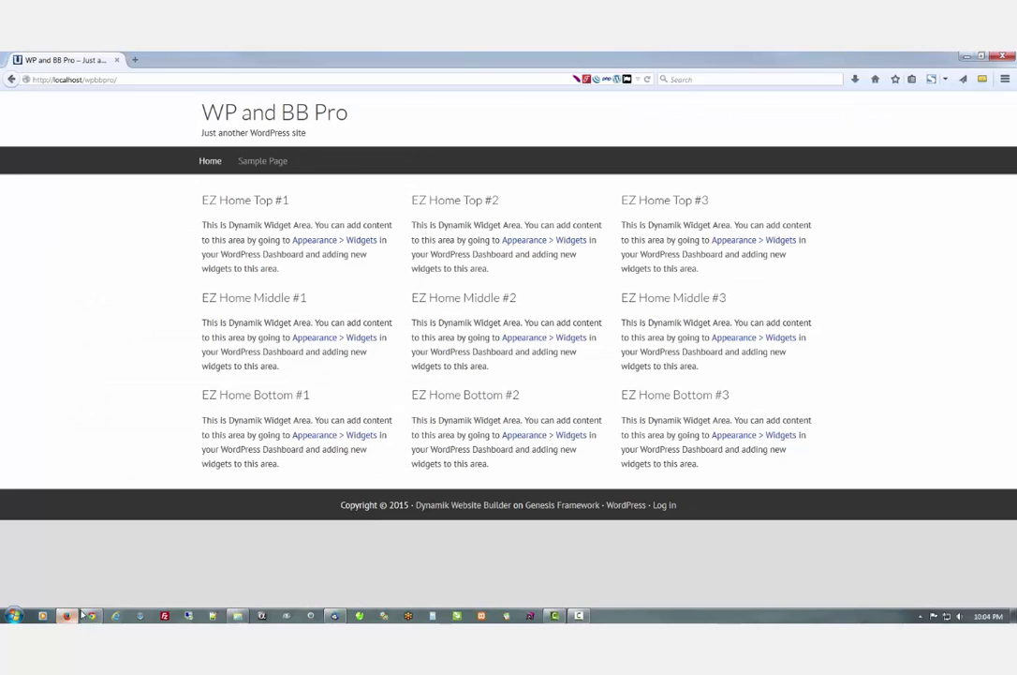
{"action": "left_click", "coordinate": [267, 119]}
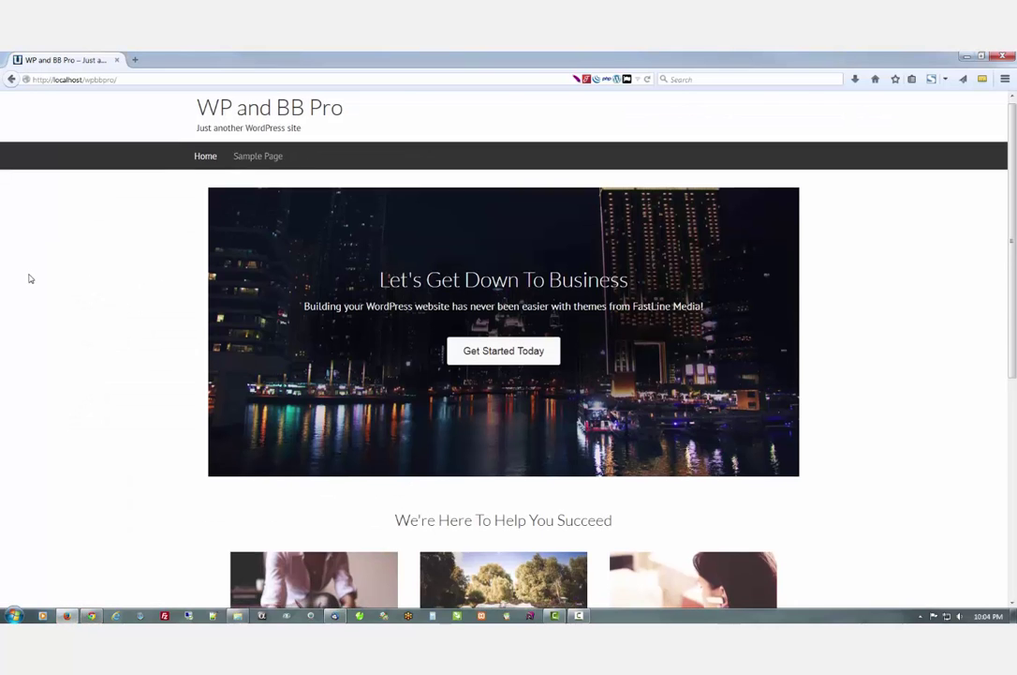
{"action": "scroll", "coordinate": [42, 281], "scroll_direction": "down", "scroll_amount": 5}
{"action": "scroll", "coordinate": [50, 283], "scroll_direction": "up", "scroll_amount": 5}
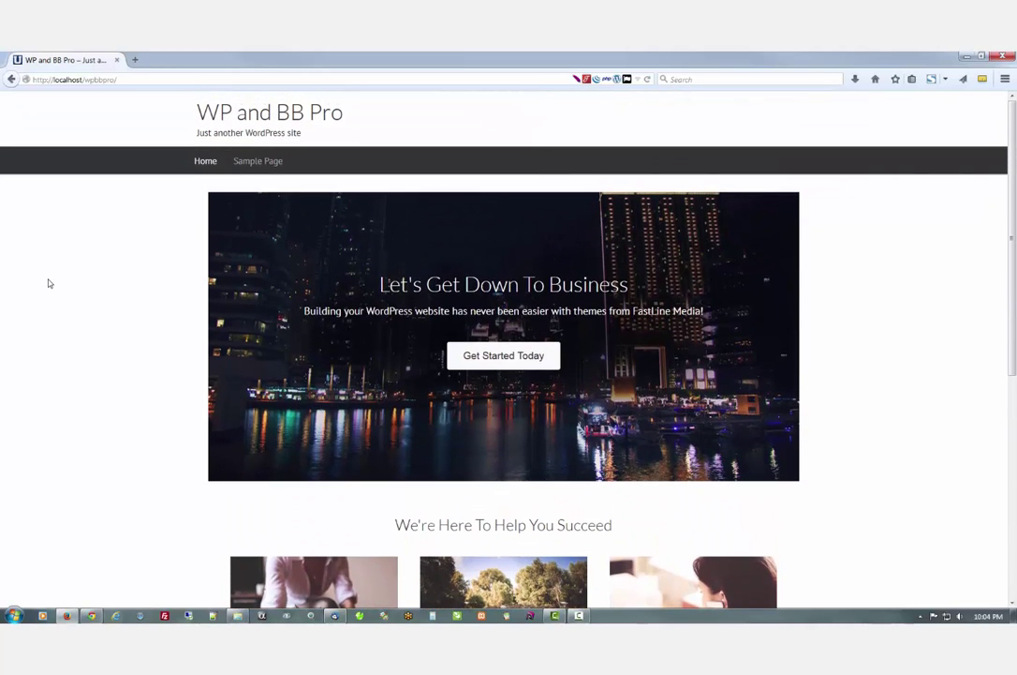